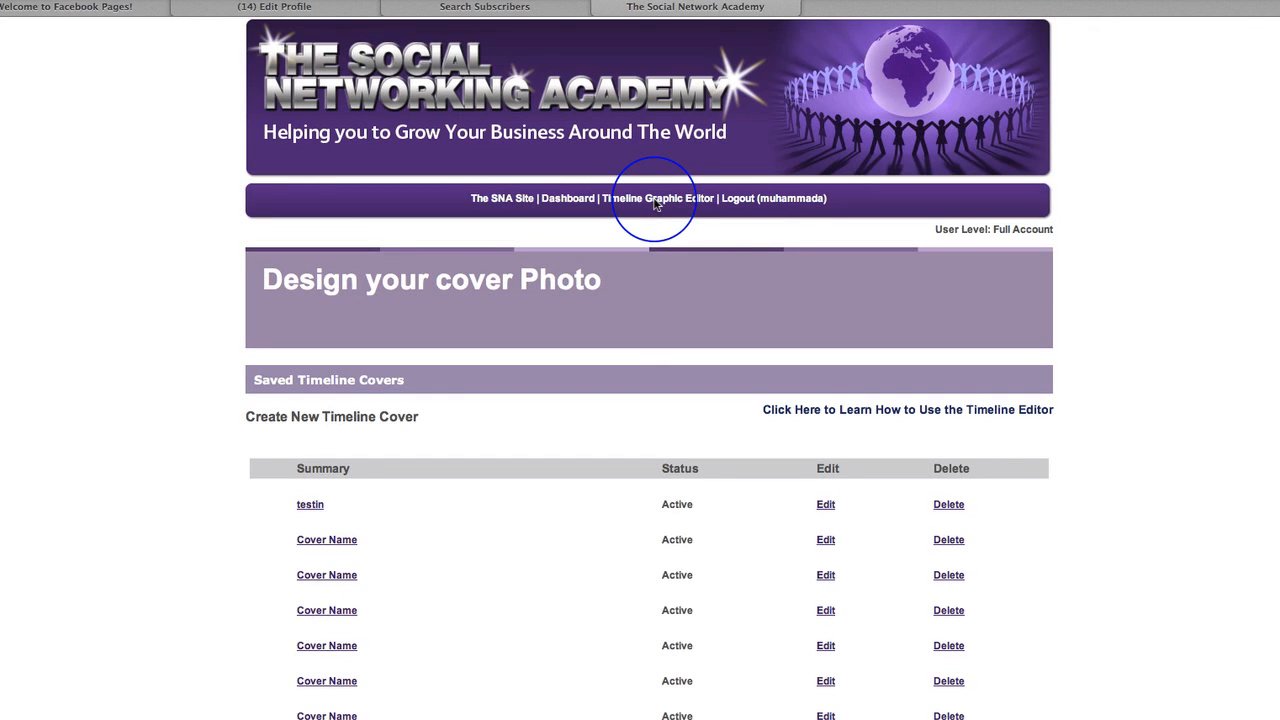
Step: Look through the saved timeline covers and start creating a new timeline cover
scroll(1067, 543, "down", 10)
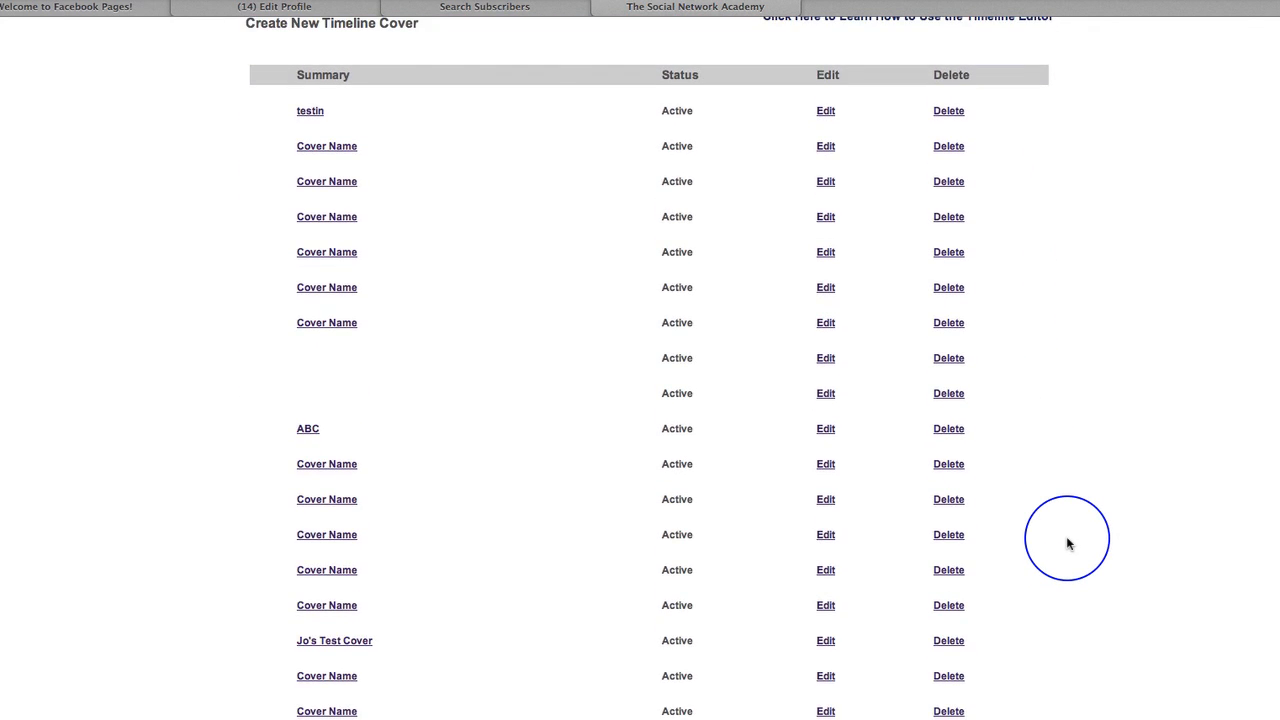
scroll(1067, 543, "down", 3)
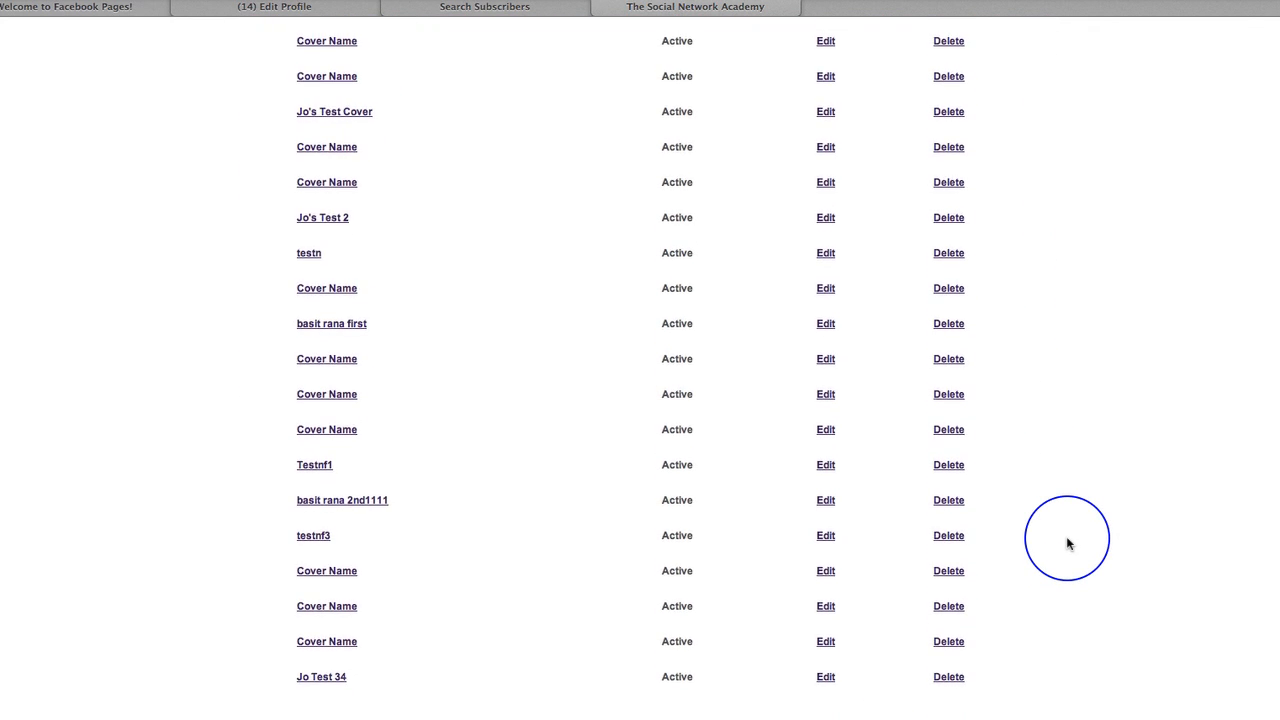
scroll(1067, 543, "up", 15)
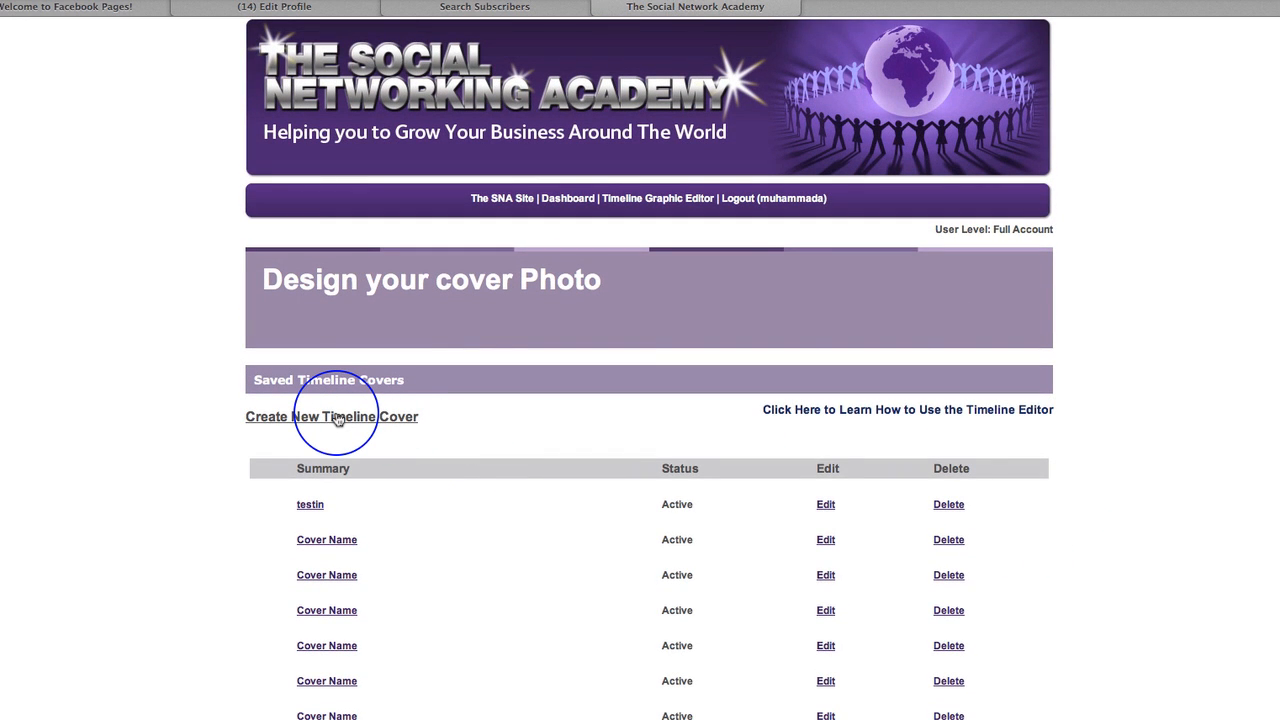
left_click(337, 417)
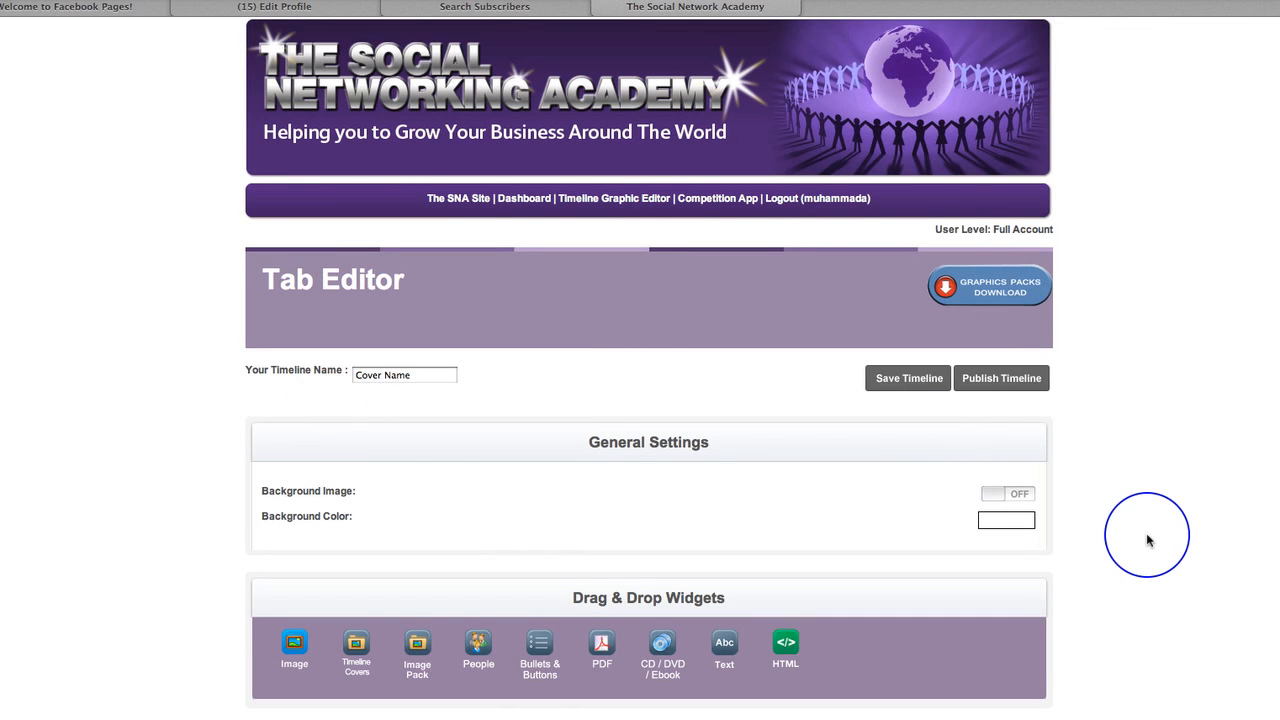
Step: Set the timeline name to the author's first name followed by "Test 101"
scroll(1147, 540, "down", 6)
scroll(1147, 540, "up", 6)
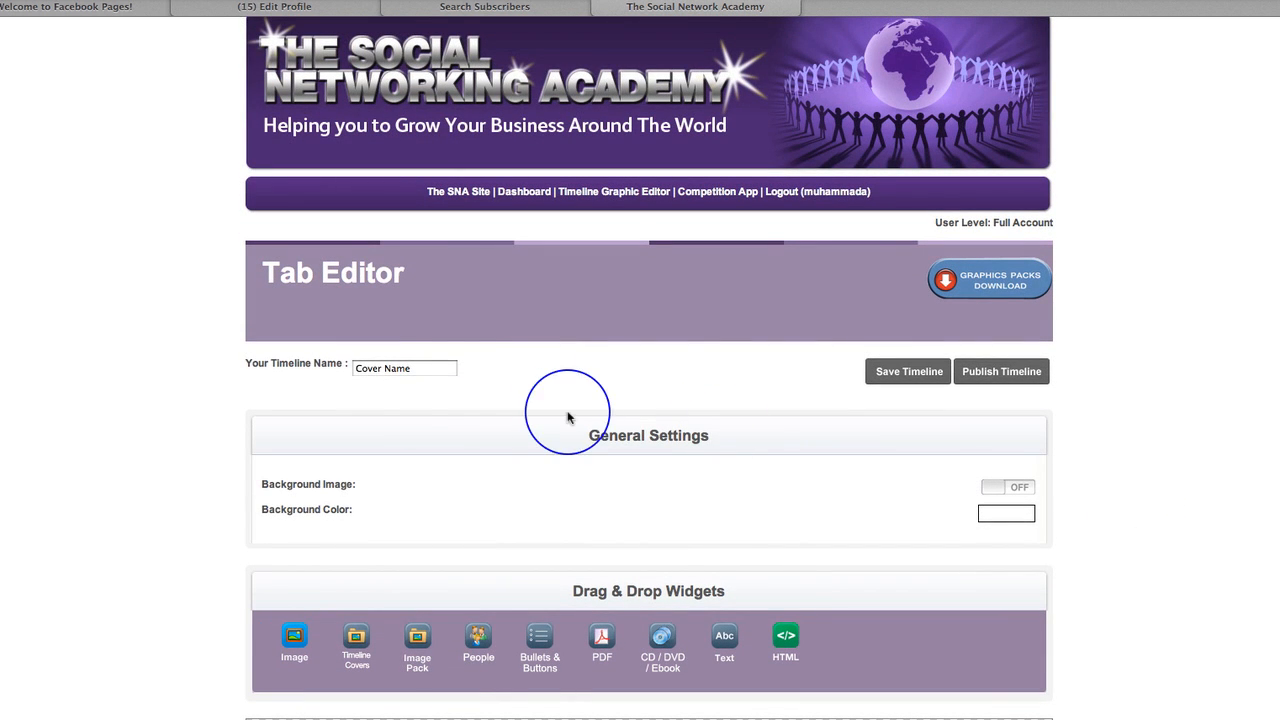
left_click_drag(437, 372, 344, 369)
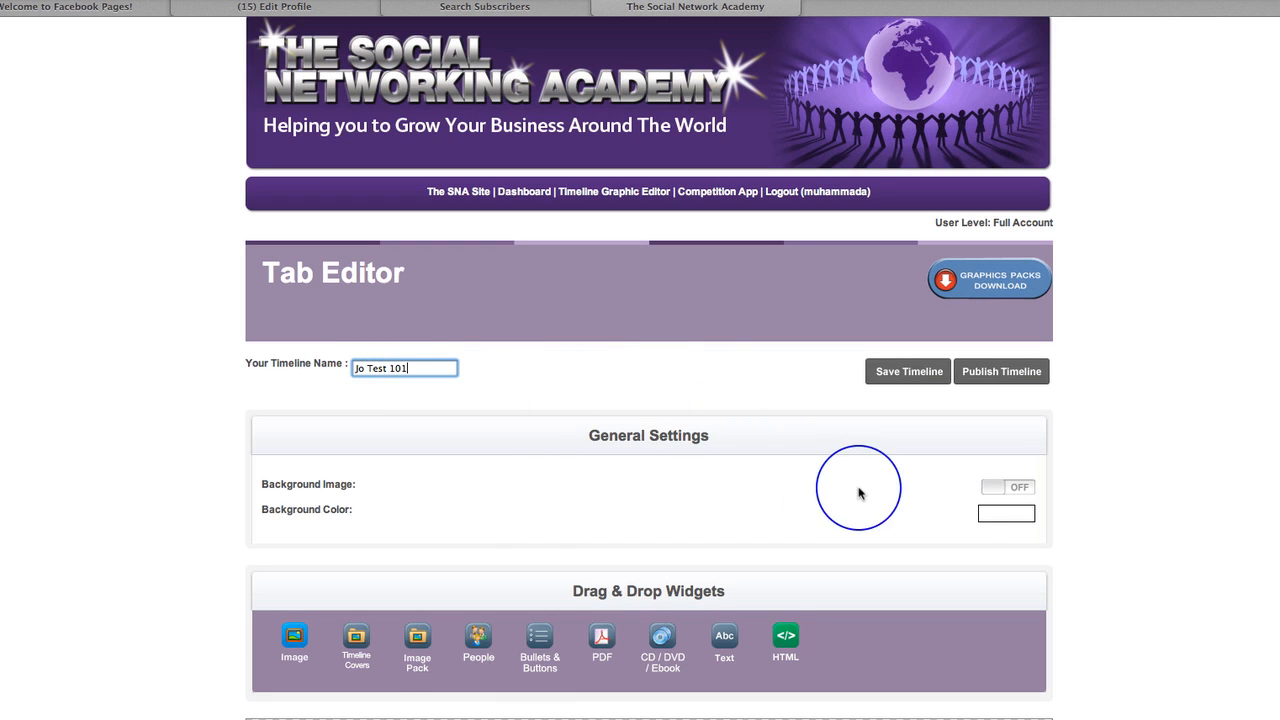
scroll(1157, 525, "down", 5)
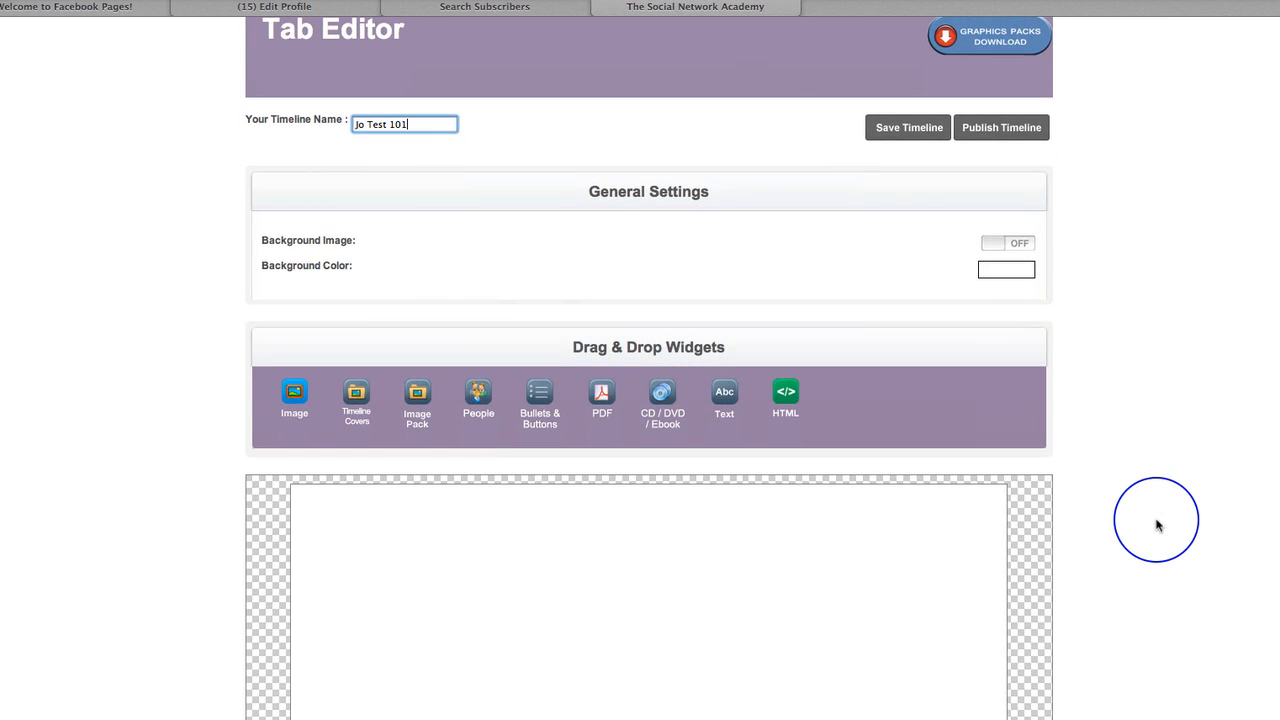
scroll(1157, 525, "down", 2)
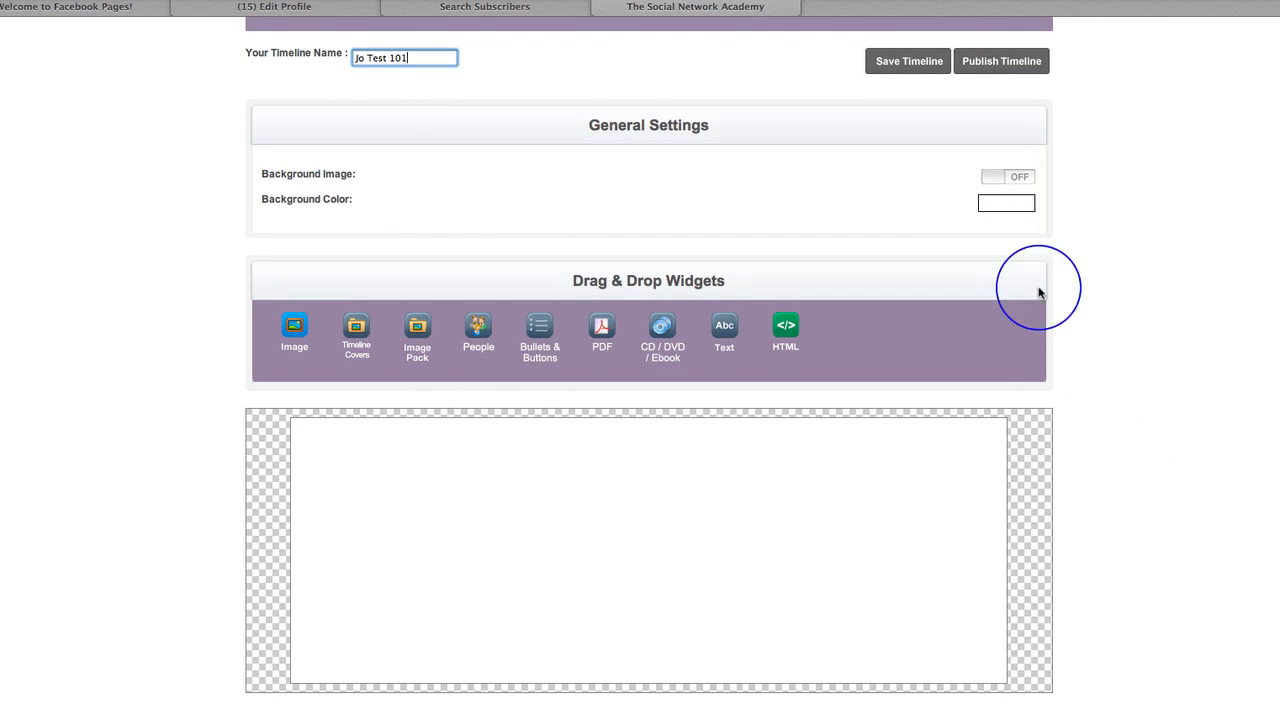
left_click(997, 179)
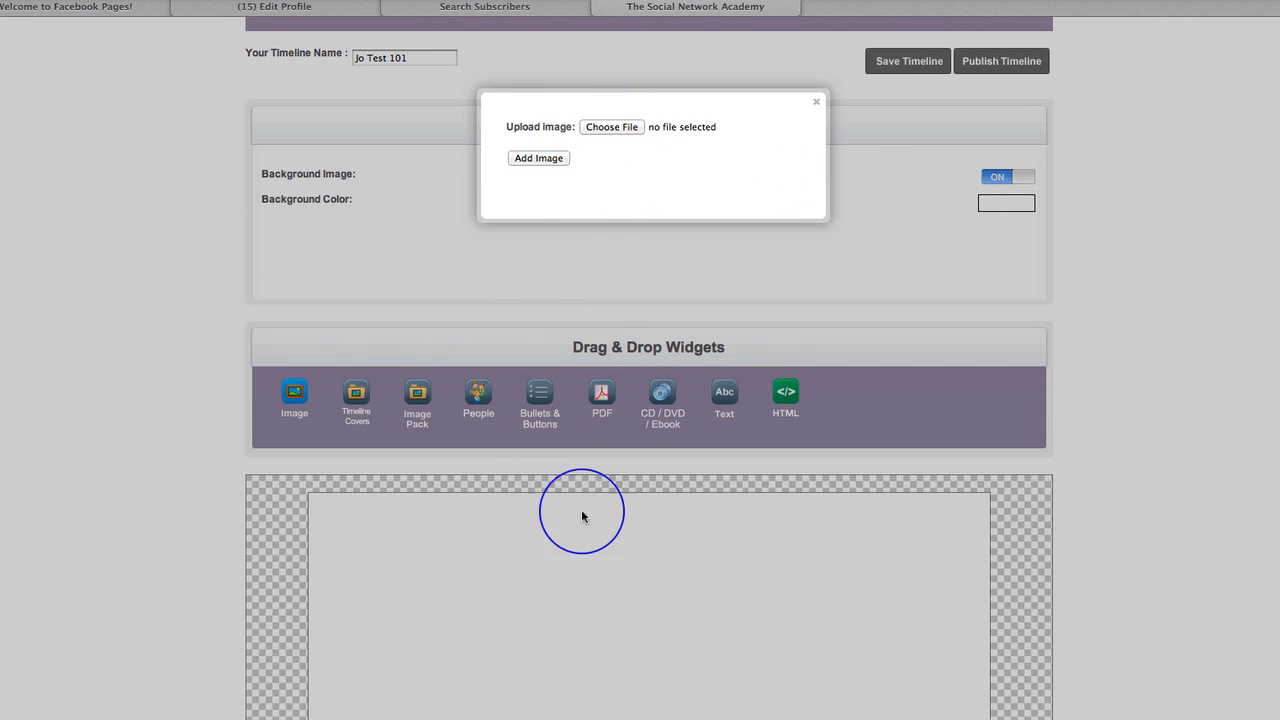
scroll(1123, 615, "down", 2)
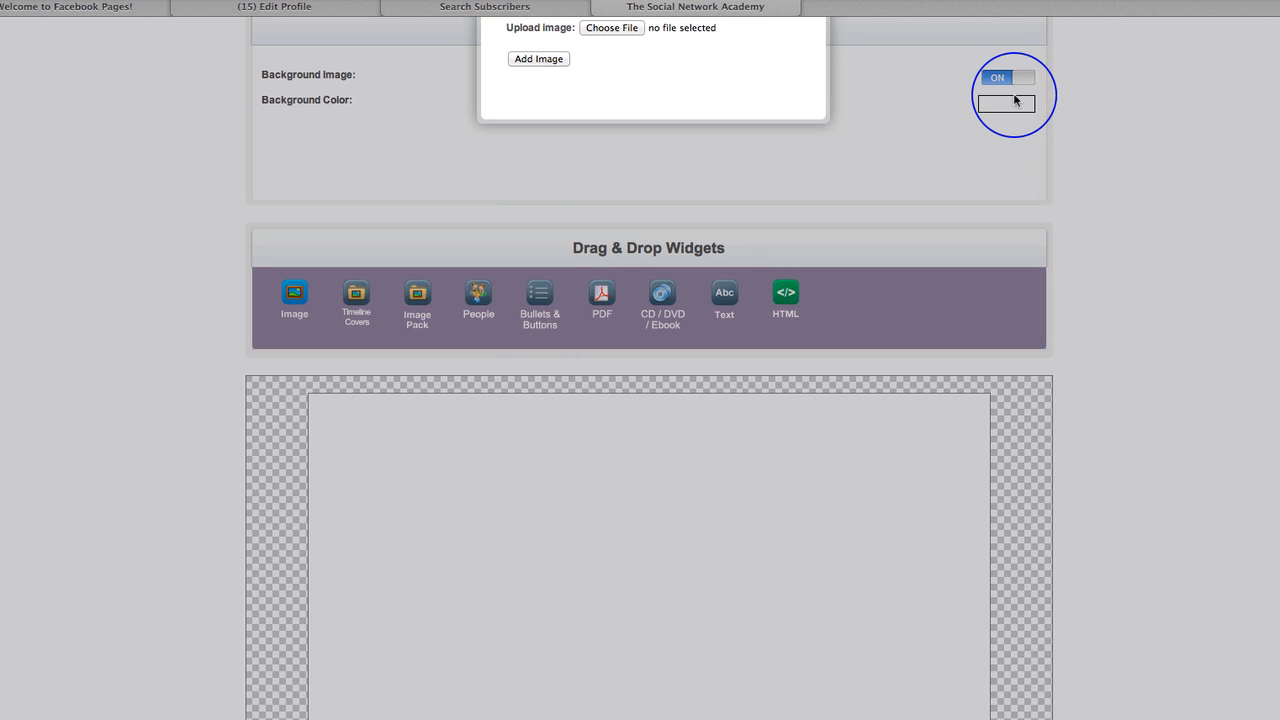
scroll(1015, 95, "up", 3)
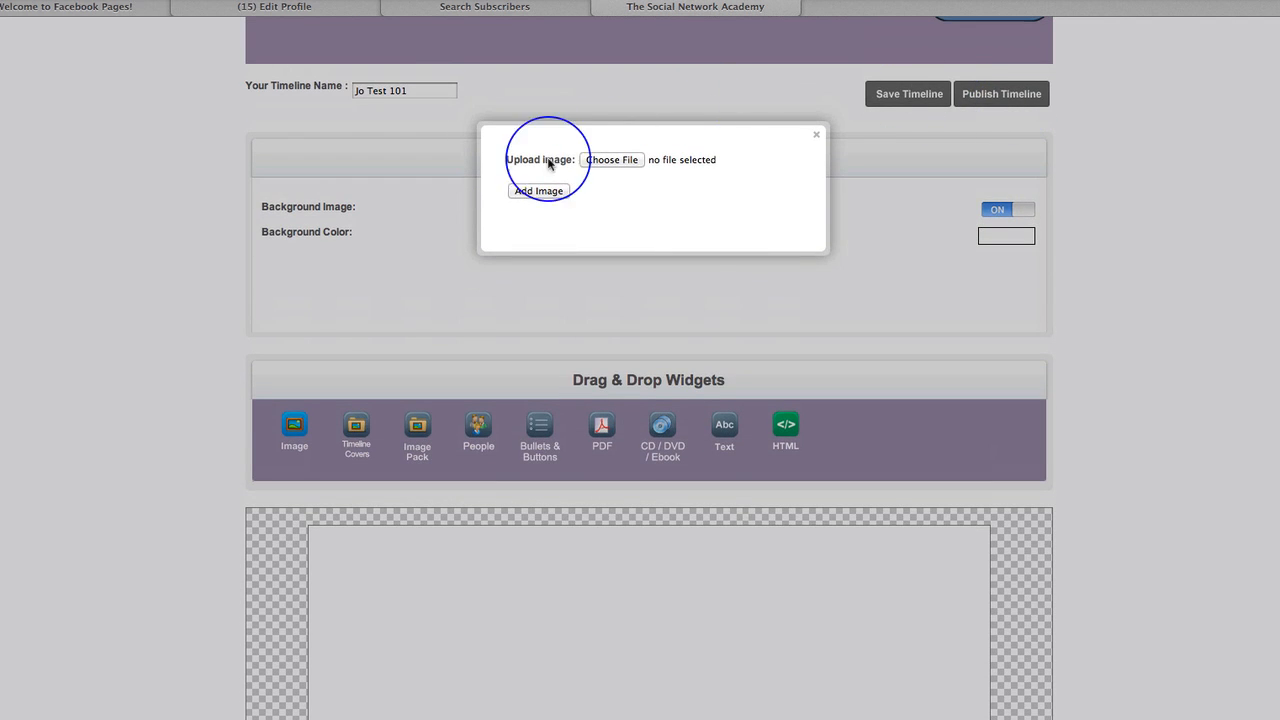
left_click(816, 134)
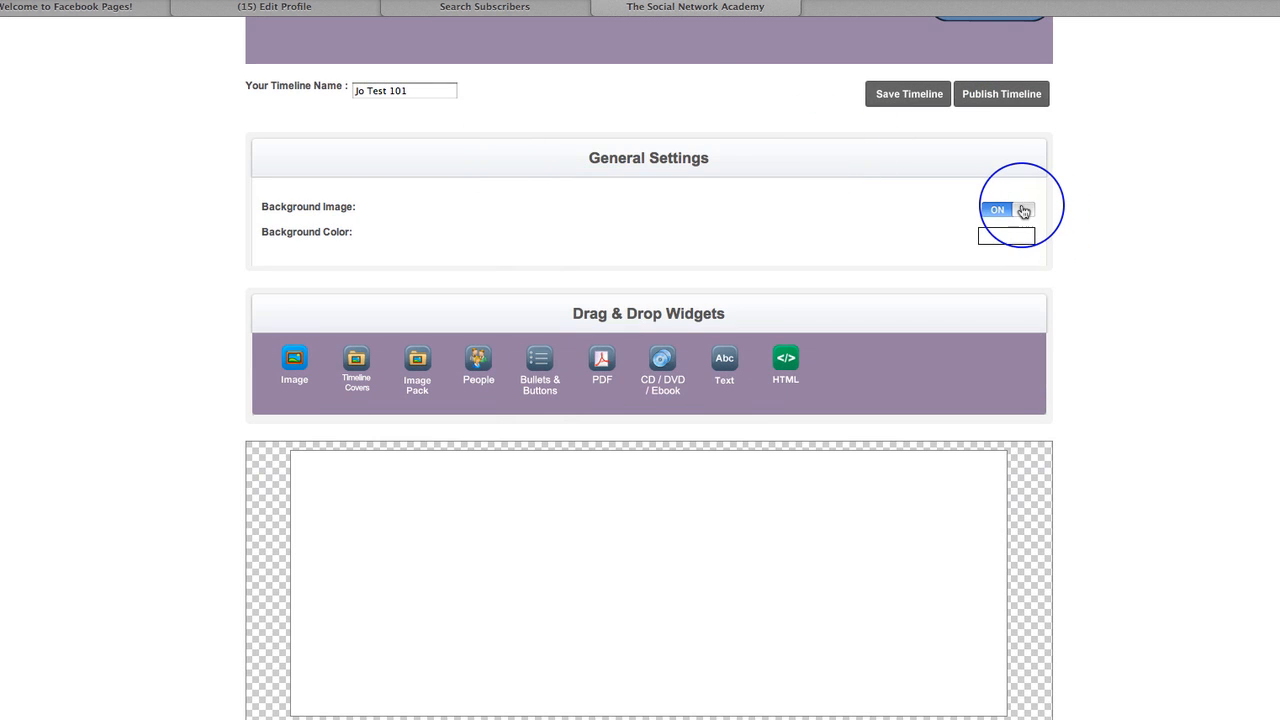
Step: Set the cover's background color to a near-white shade in the color picker
left_click(1002, 235)
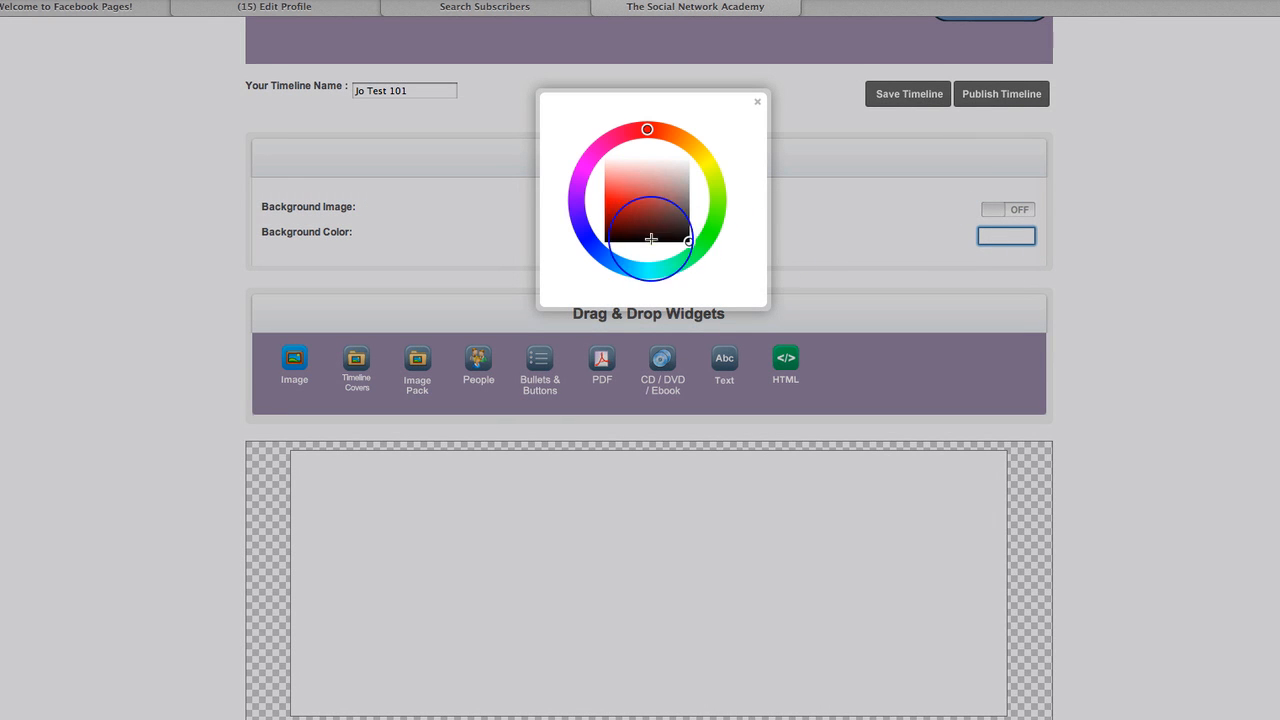
left_click(614, 202)
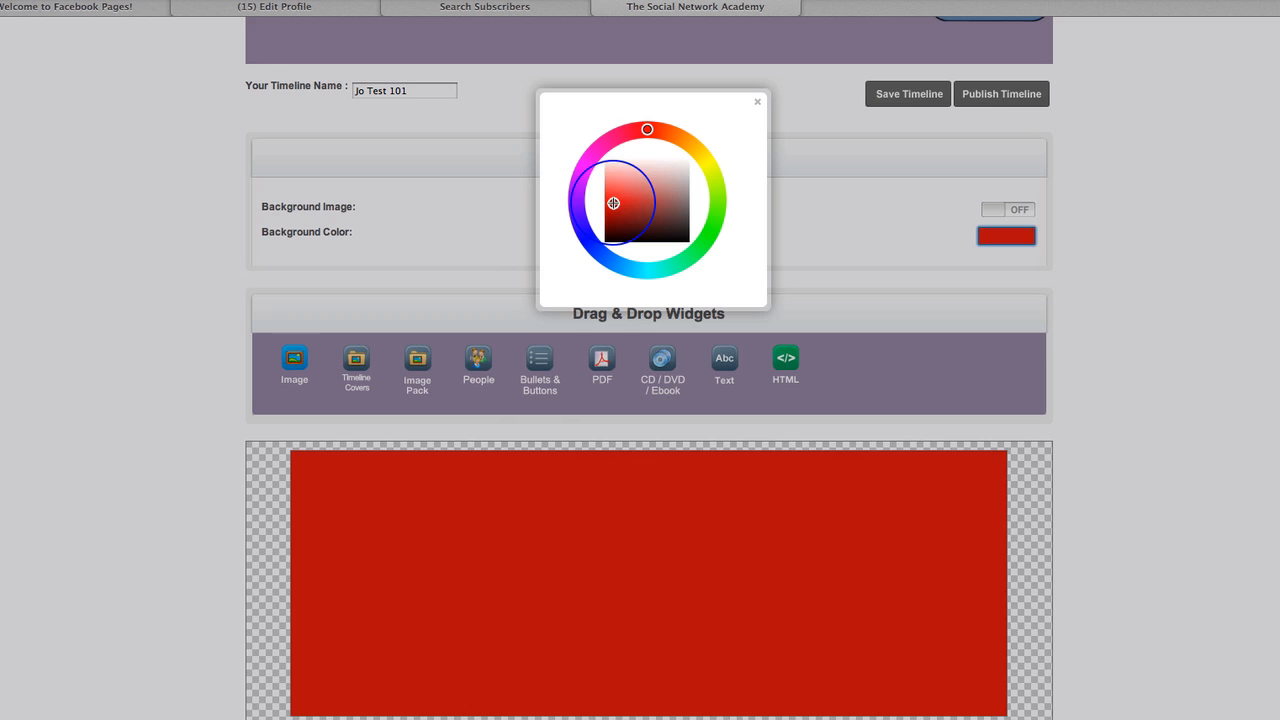
left_click_drag(614, 202, 634, 137)
left_click(760, 103)
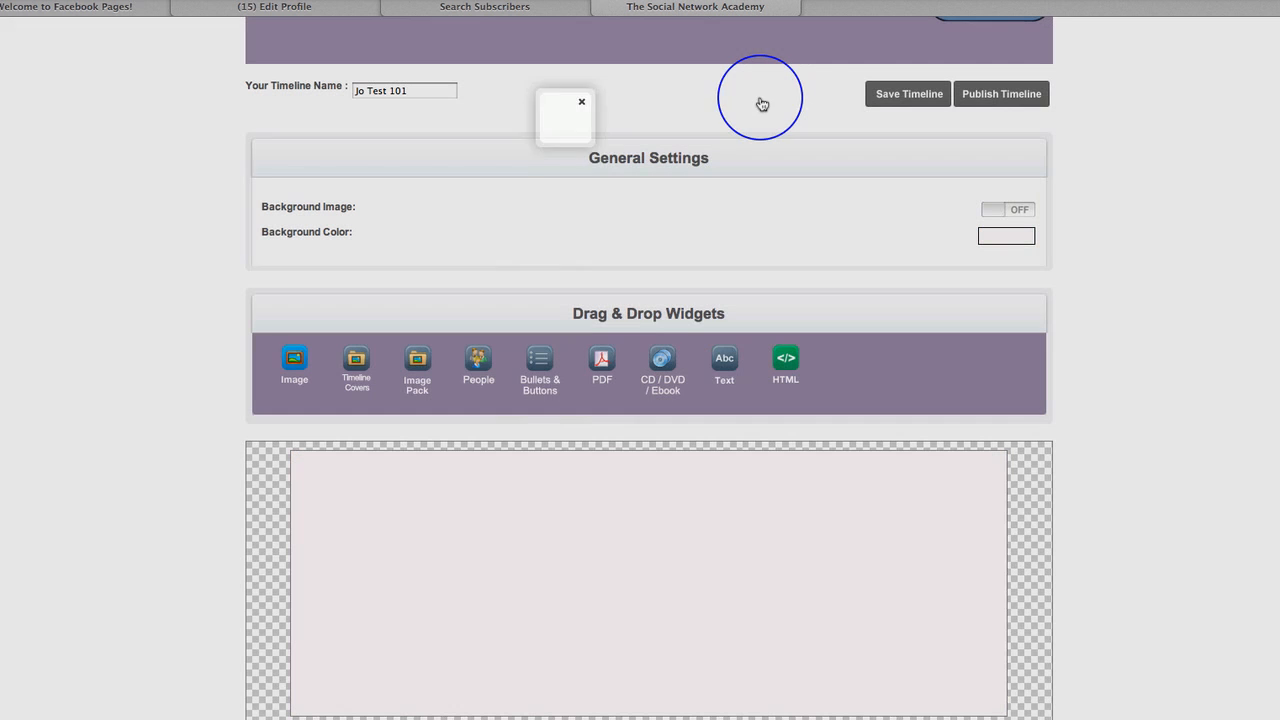
Step: Insert the blue-sky image with green hills and a road from the Timeline Covers widget and align it with the cover area
scroll(1151, 437, "down", 1)
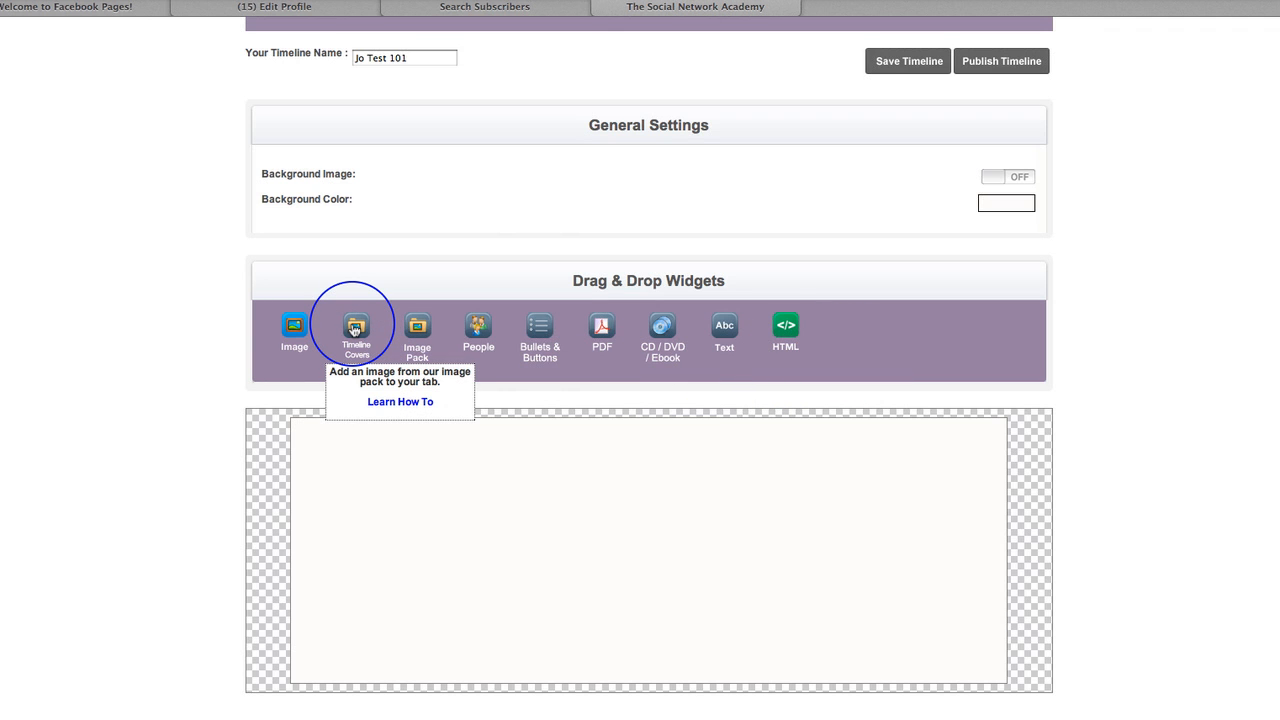
left_click_drag(355, 328, 552, 501)
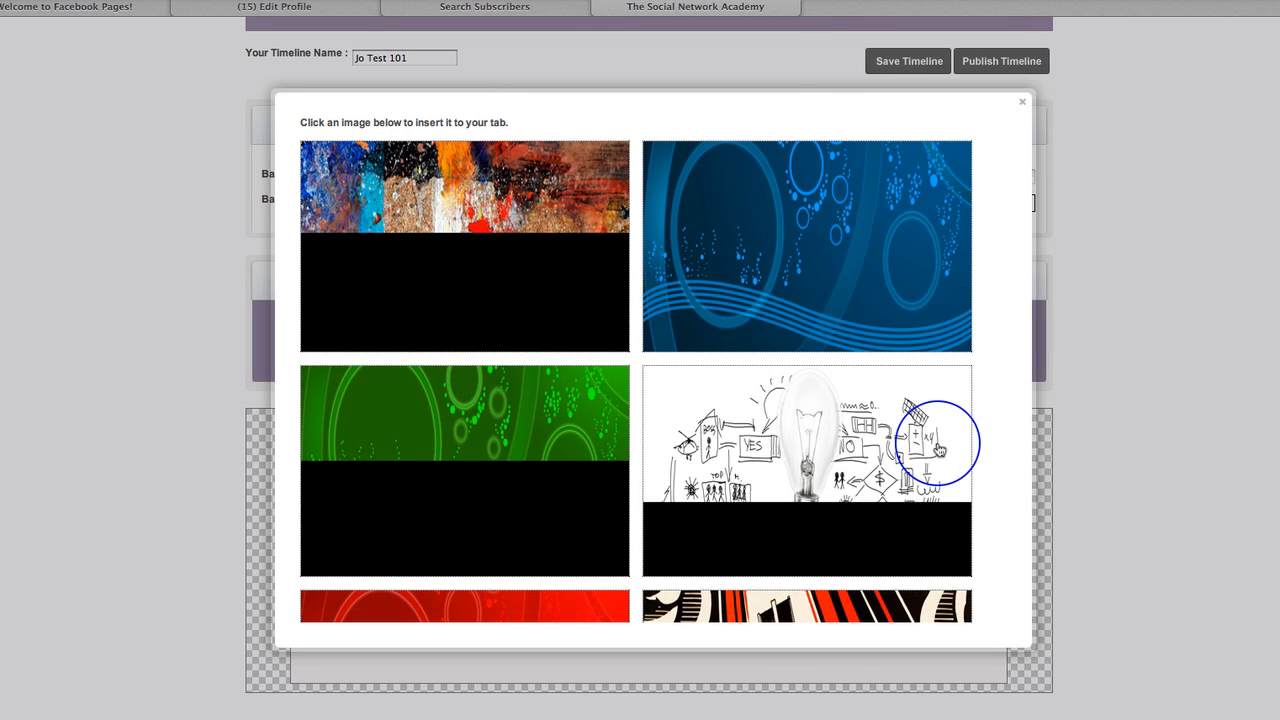
scroll(940, 449, "down", 7)
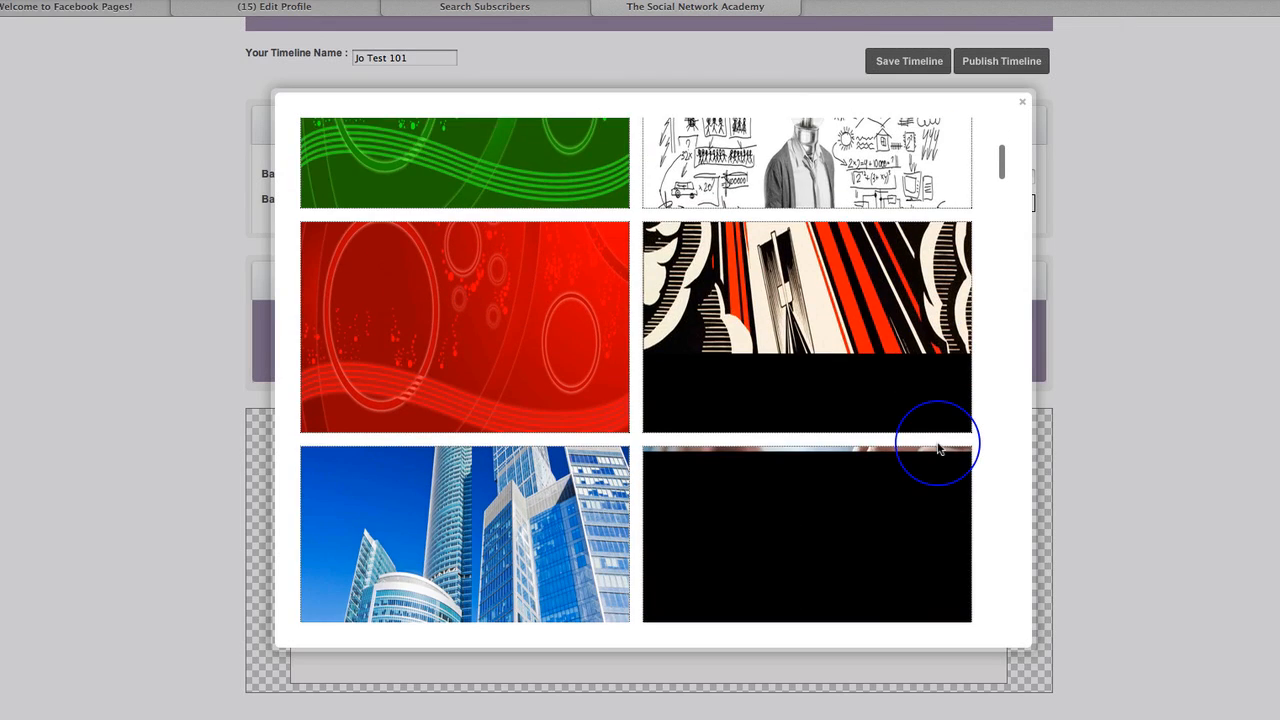
scroll(940, 449, "down", 5)
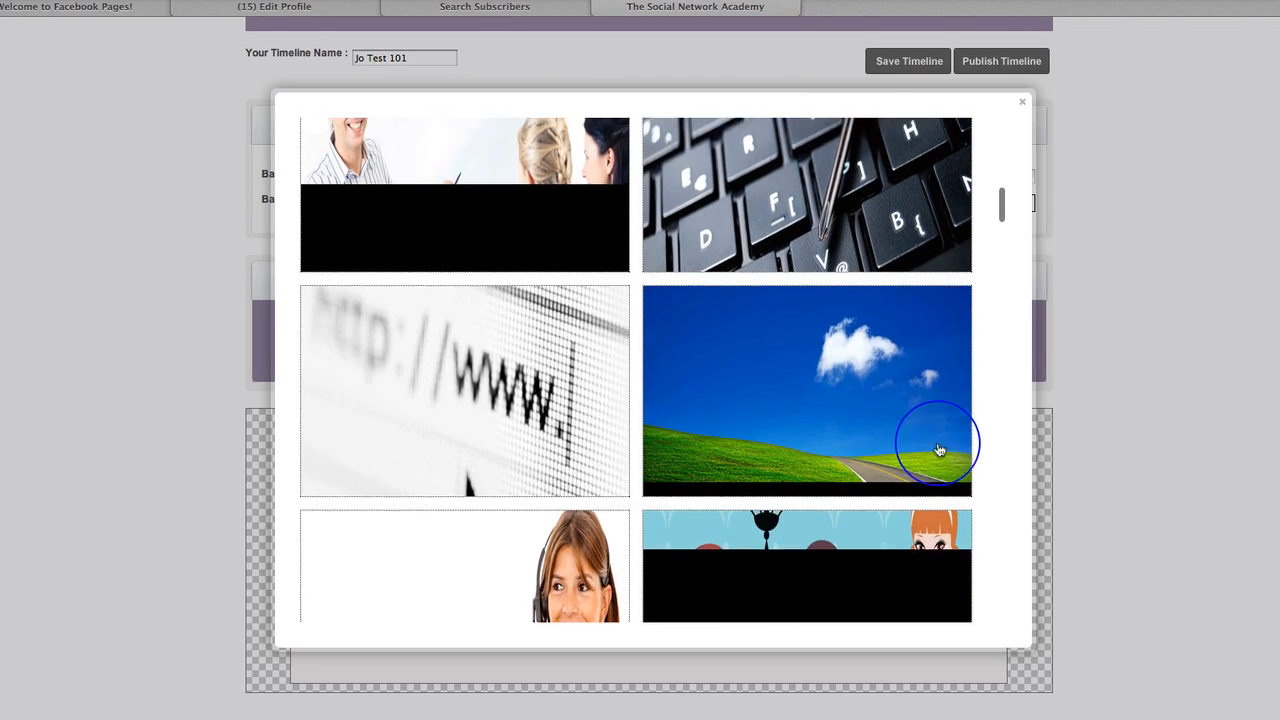
scroll(940, 450, "down", 1)
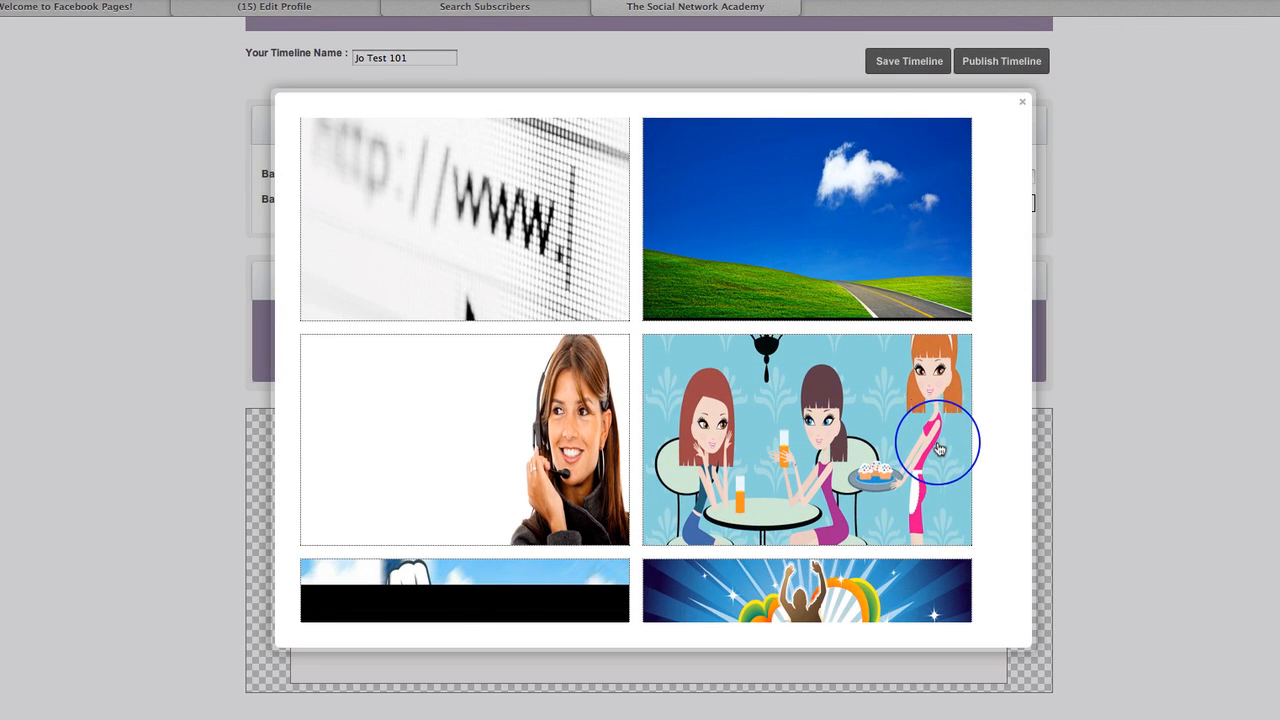
scroll(803, 509, "down", 10)
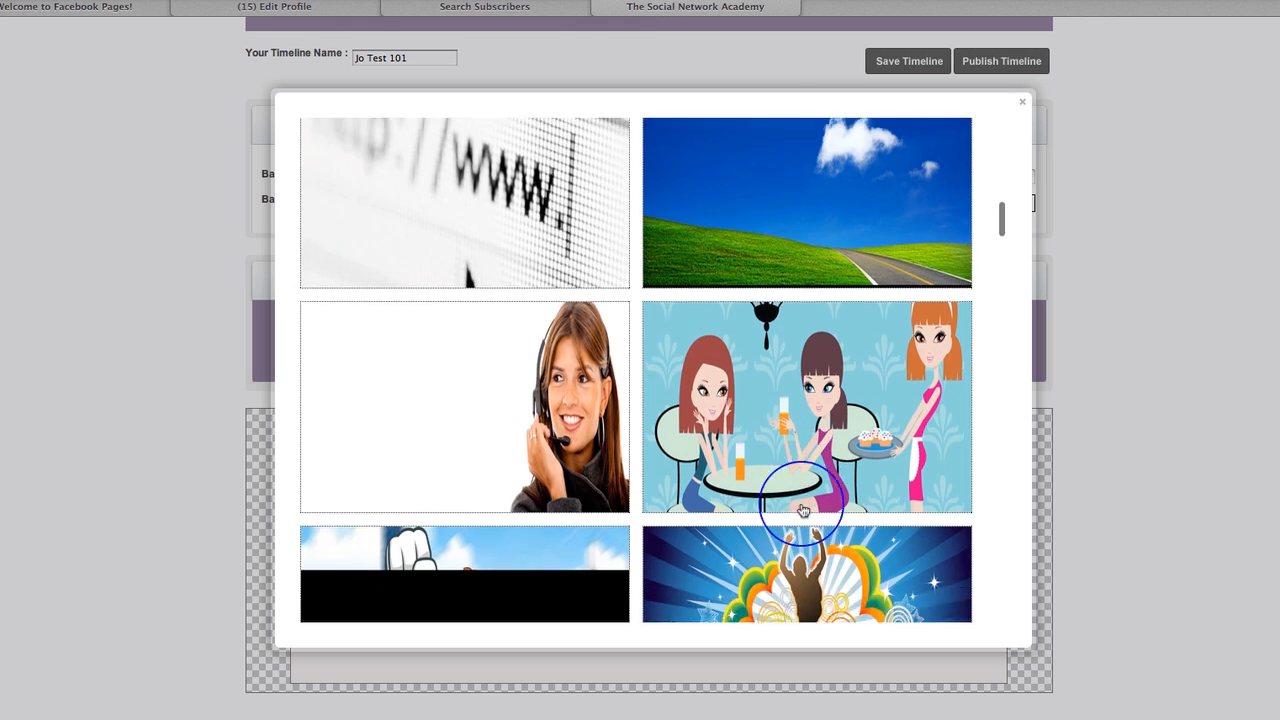
scroll(803, 510, "down", 5)
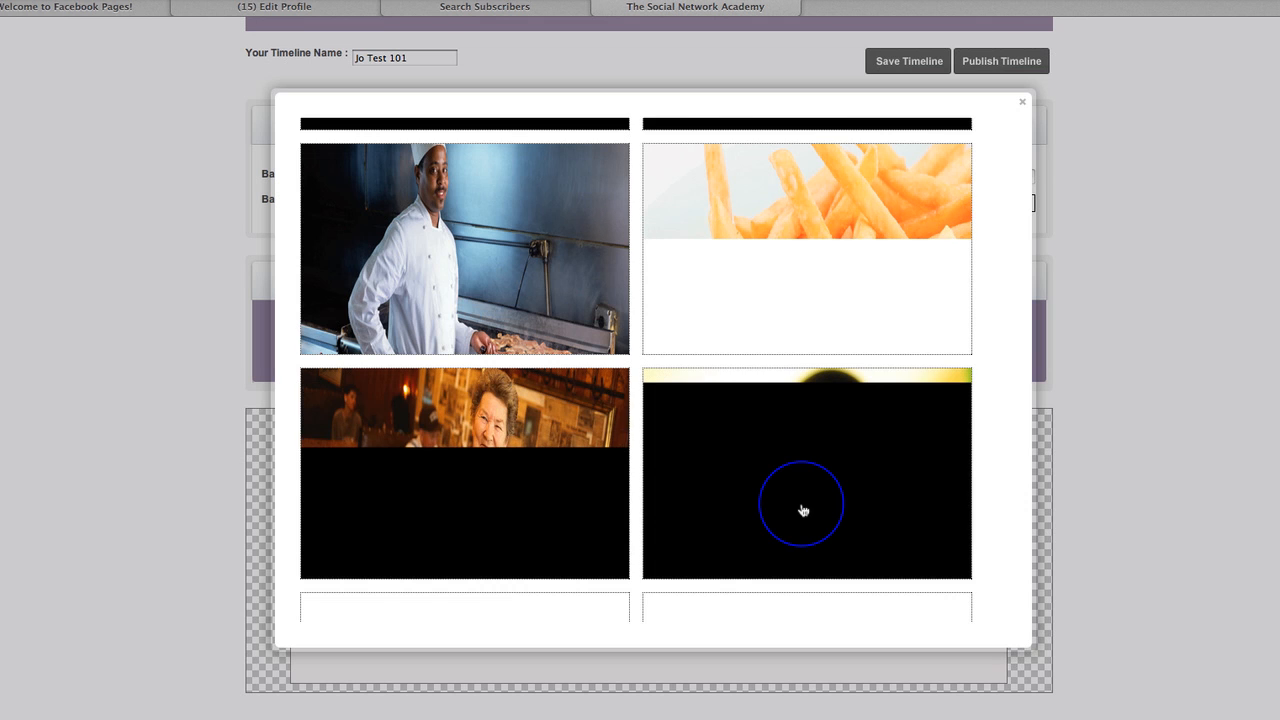
scroll(803, 510, "down", 5)
scroll(803, 510, "down", 1)
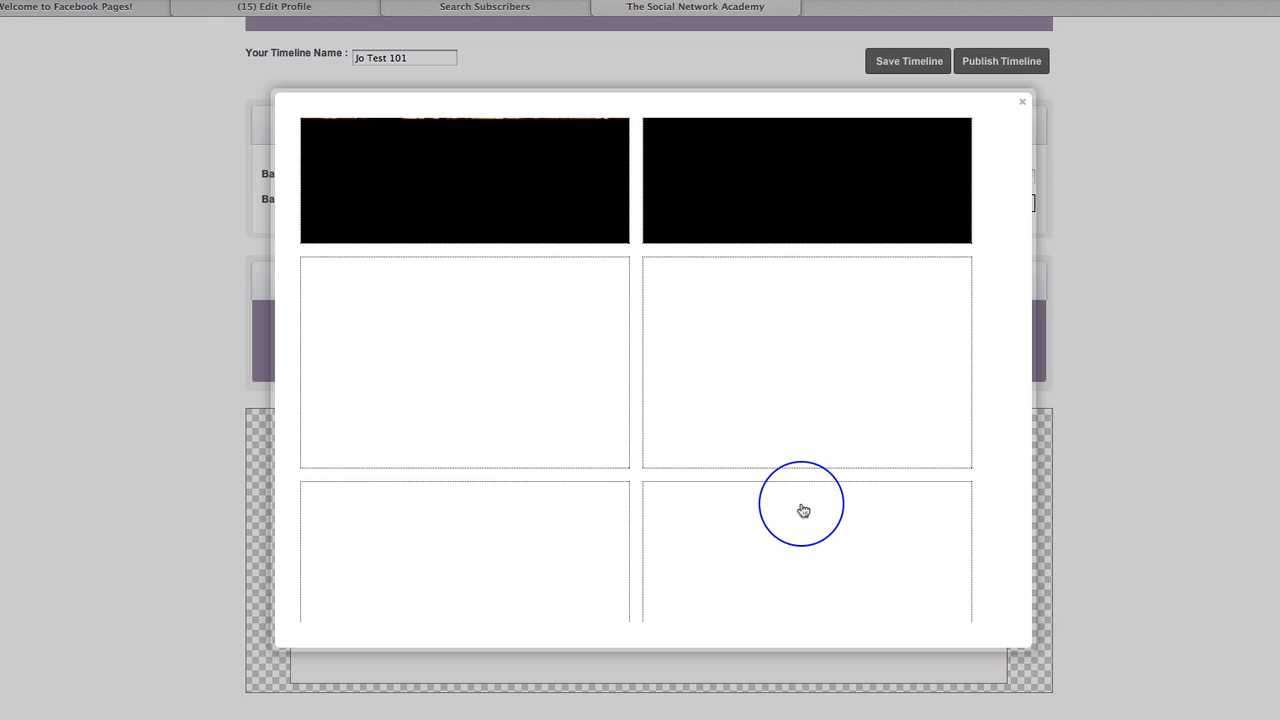
scroll(803, 510, "down", 4)
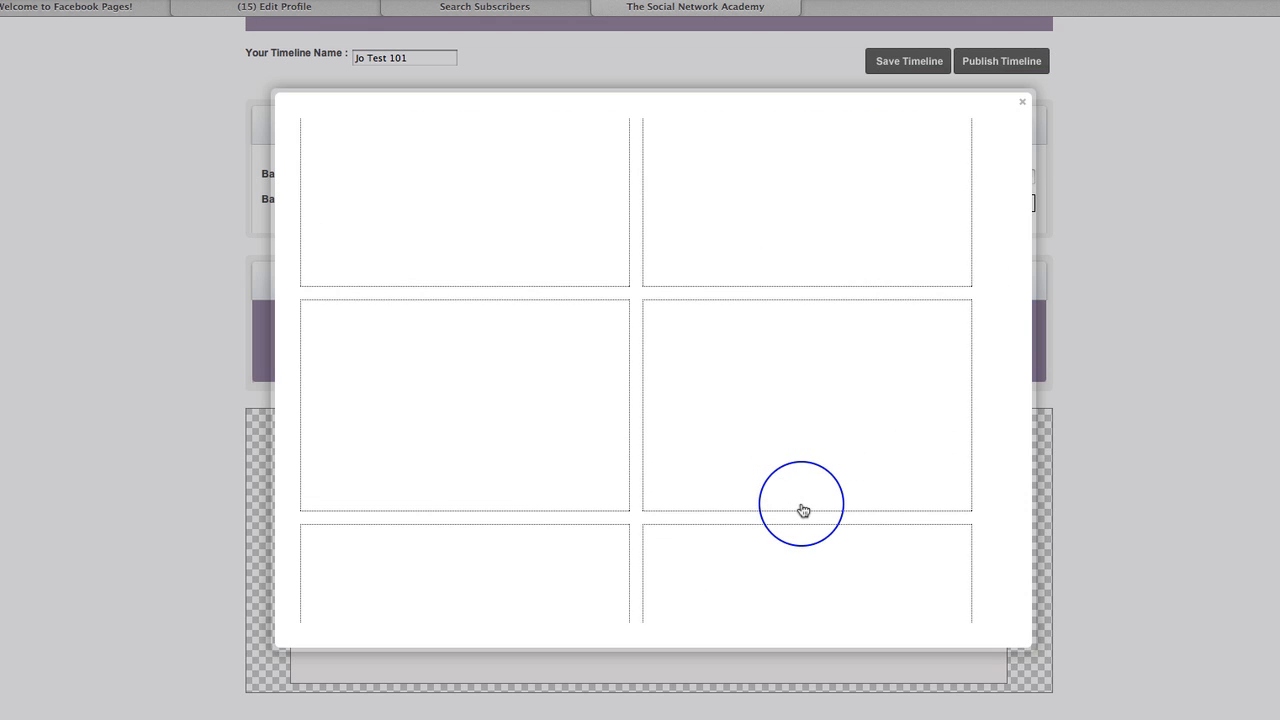
scroll(829, 412, "down", 10)
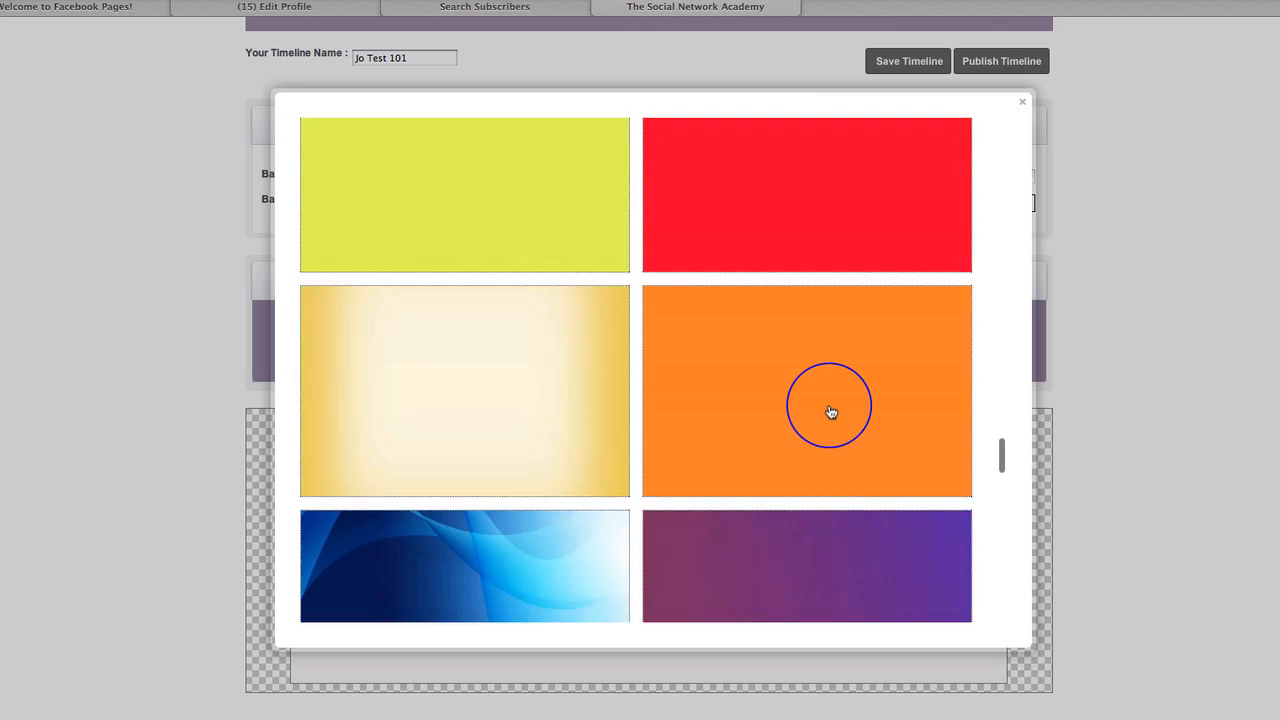
scroll(829, 412, "down", 9)
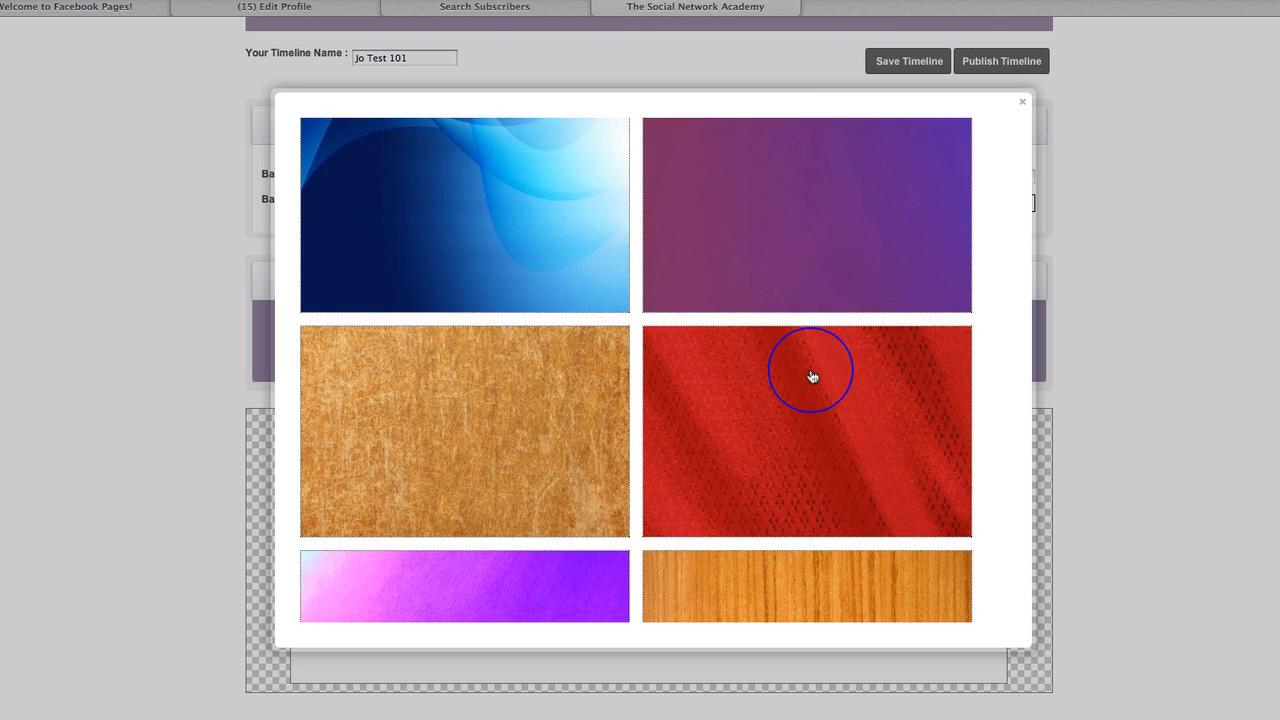
scroll(812, 376, "down", 5)
scroll(780, 420, "down", 9)
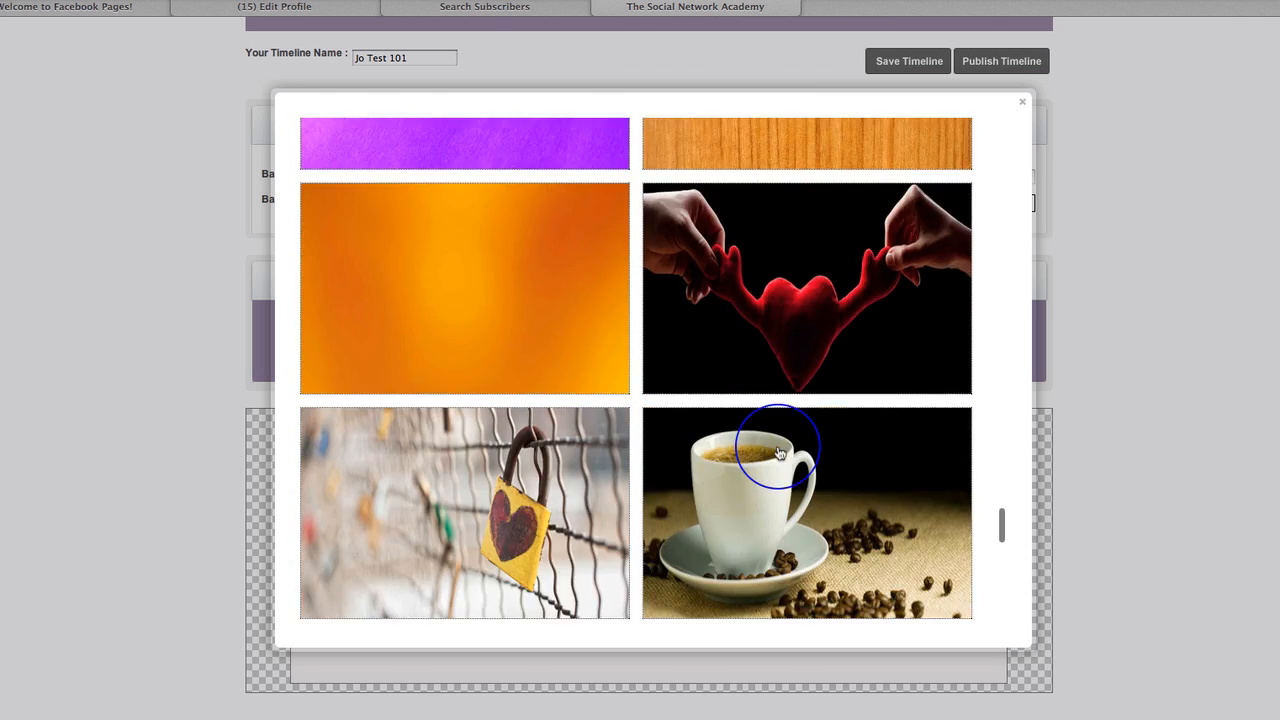
scroll(780, 453, "down", 15)
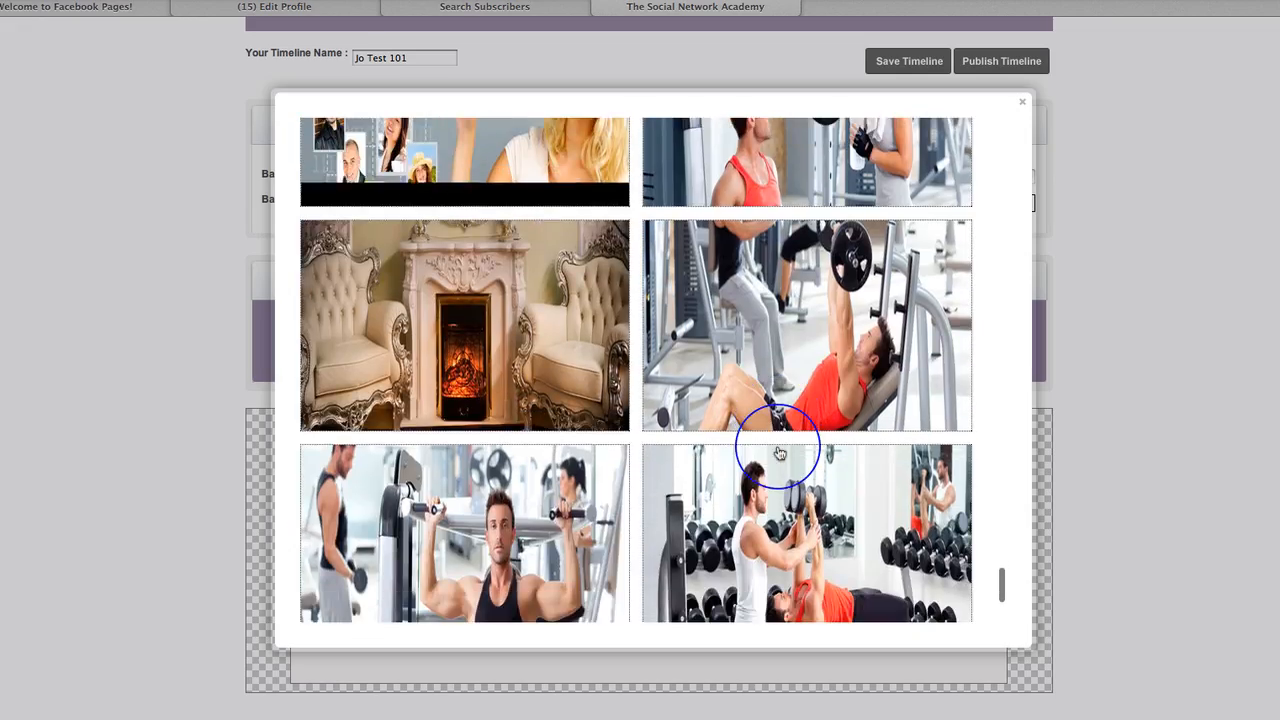
scroll(780, 453, "up", 20)
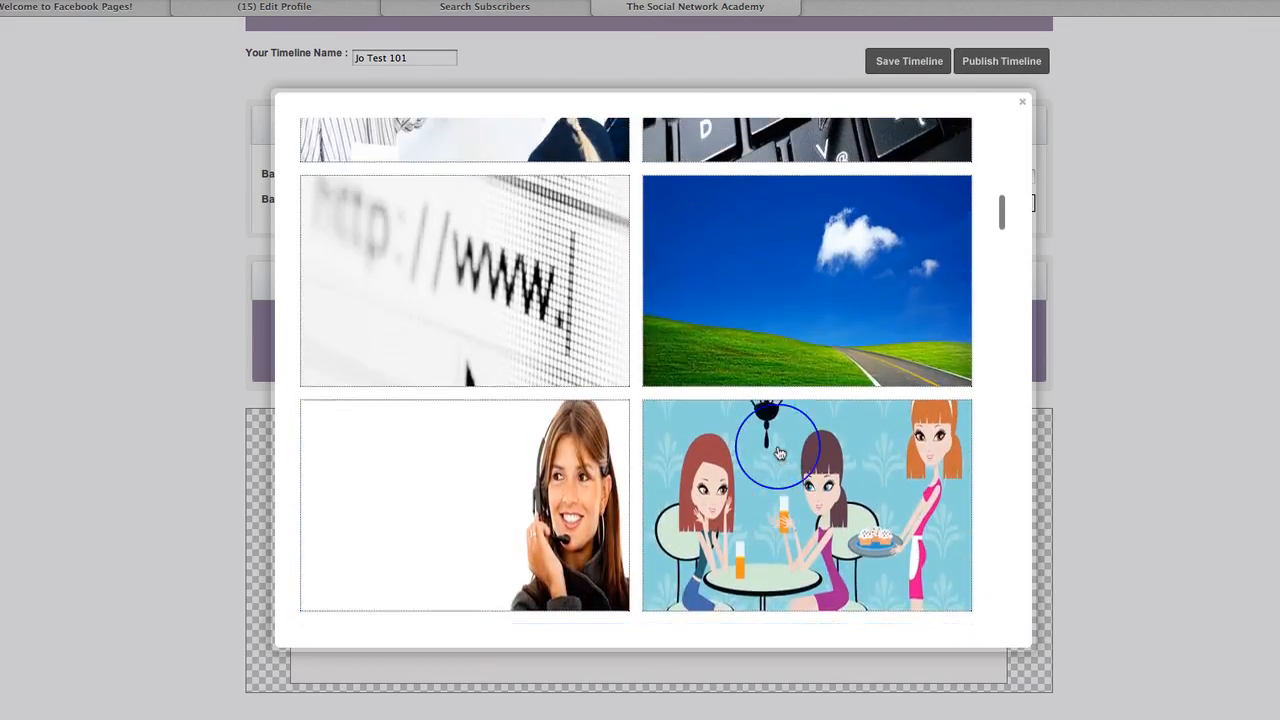
scroll(780, 453, "up", 6)
scroll(775, 443, "down", 5)
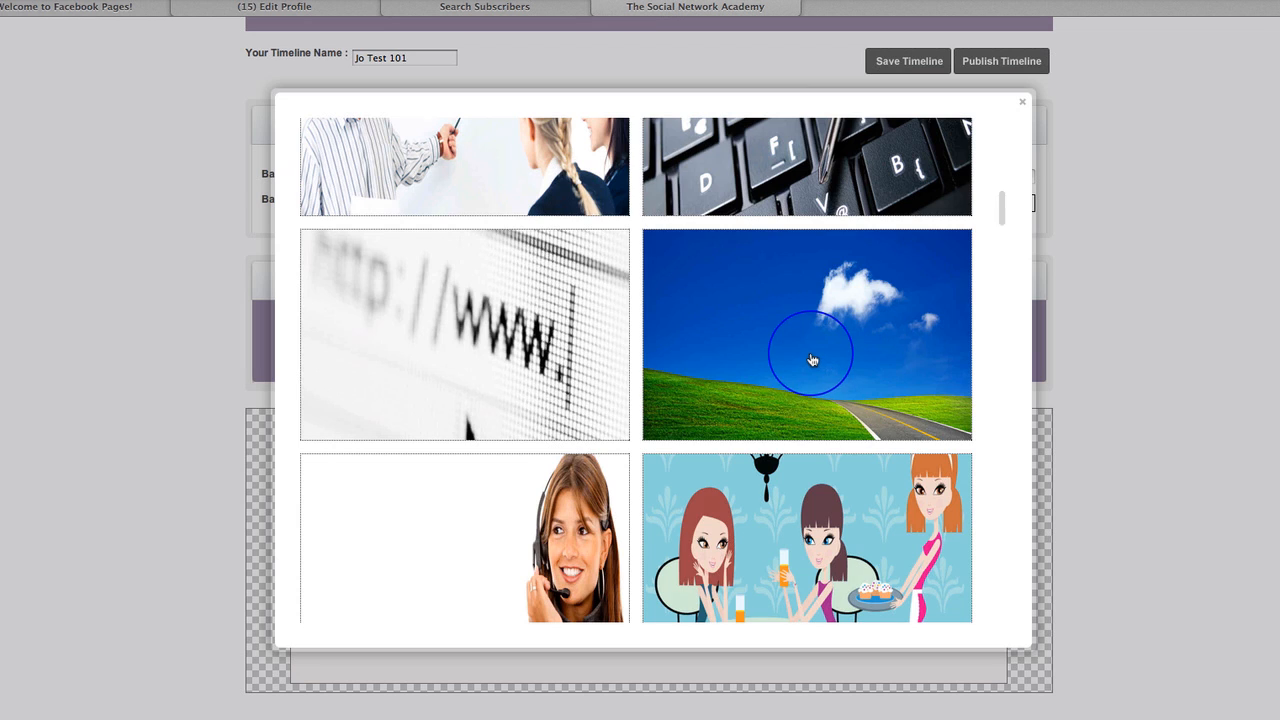
left_click(813, 360)
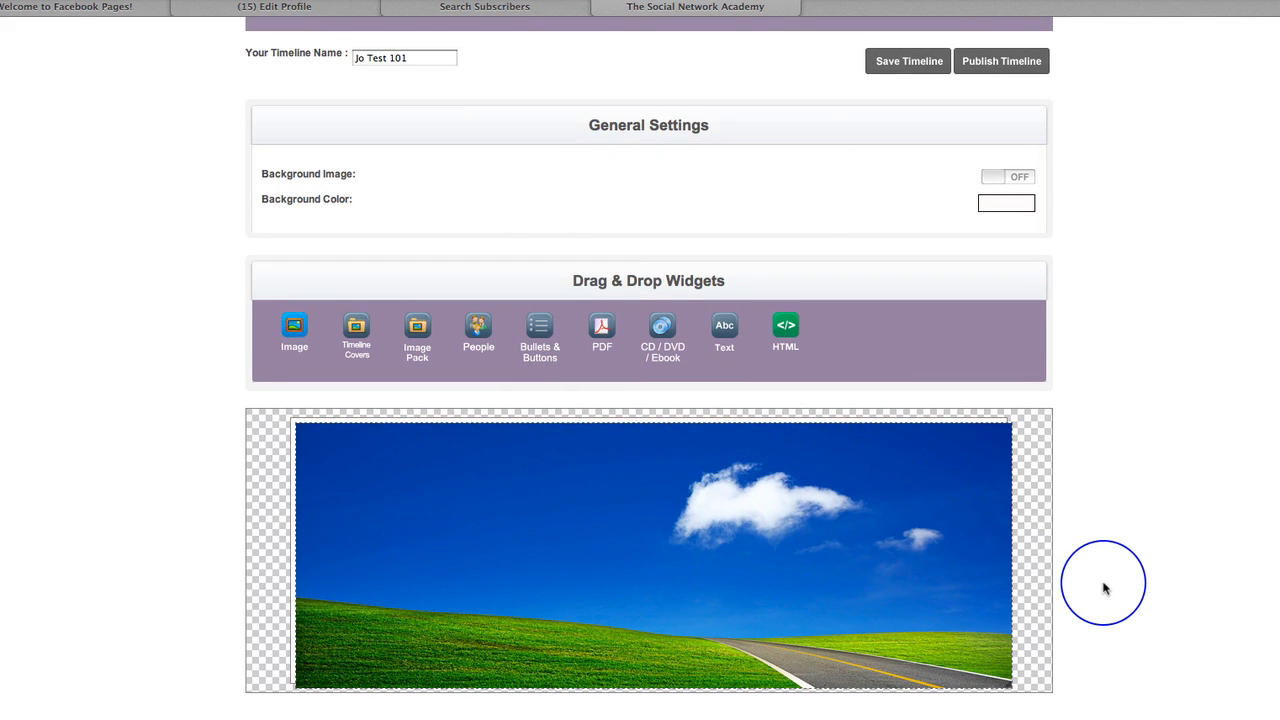
mouse_move(819, 629)
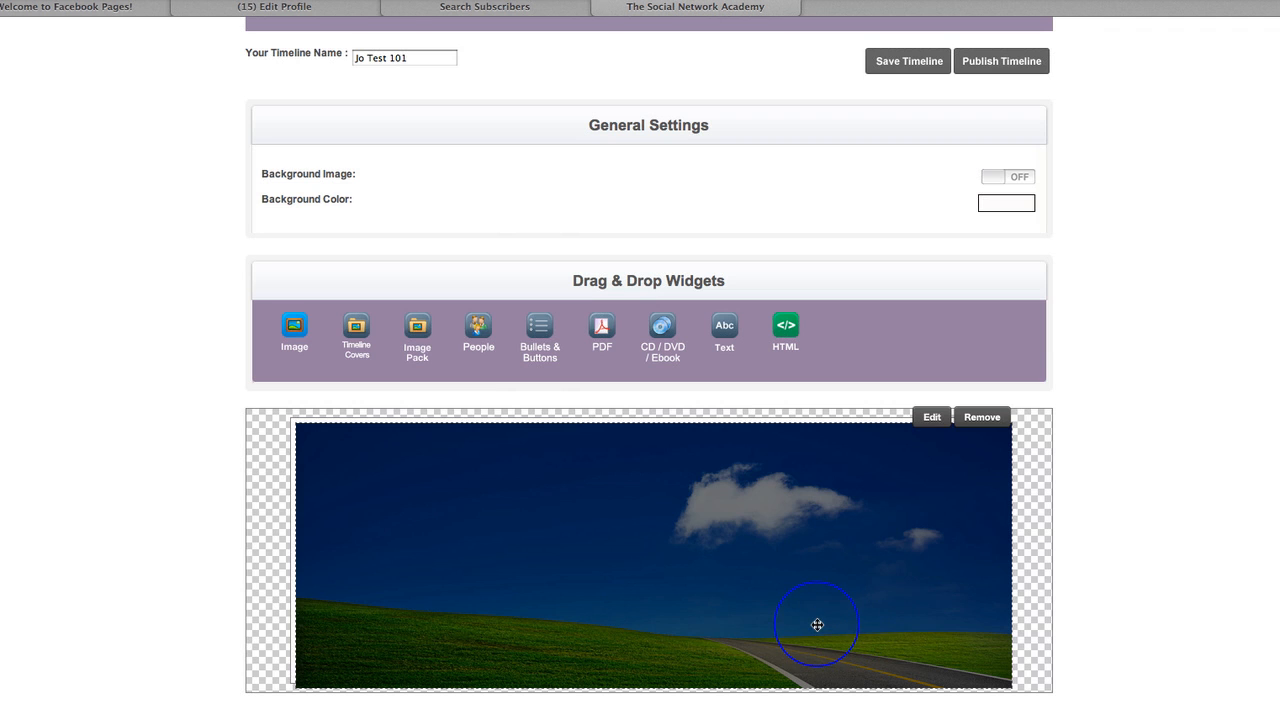
left_click_drag(817, 625, 811, 619)
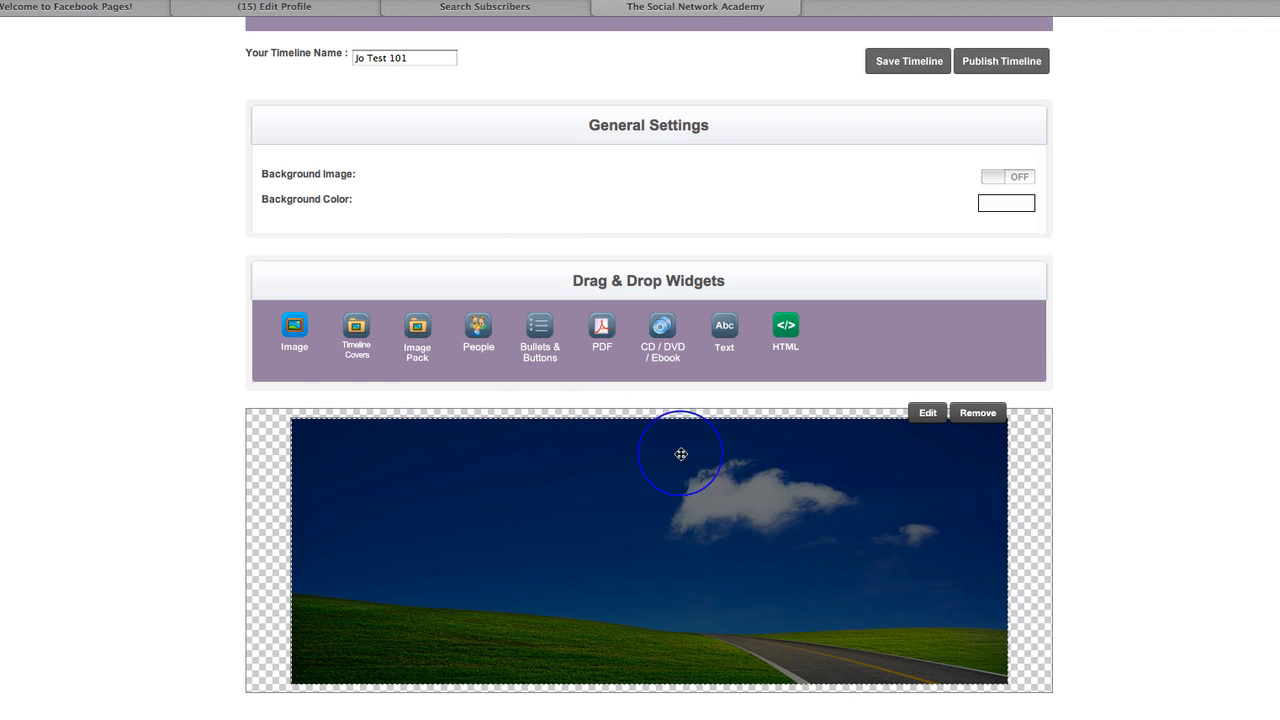
Step: Add the 2012joke image from the Desktop to the cover with the Image widget
mouse_move(296, 330)
left_click_drag(296, 330, 529, 514)
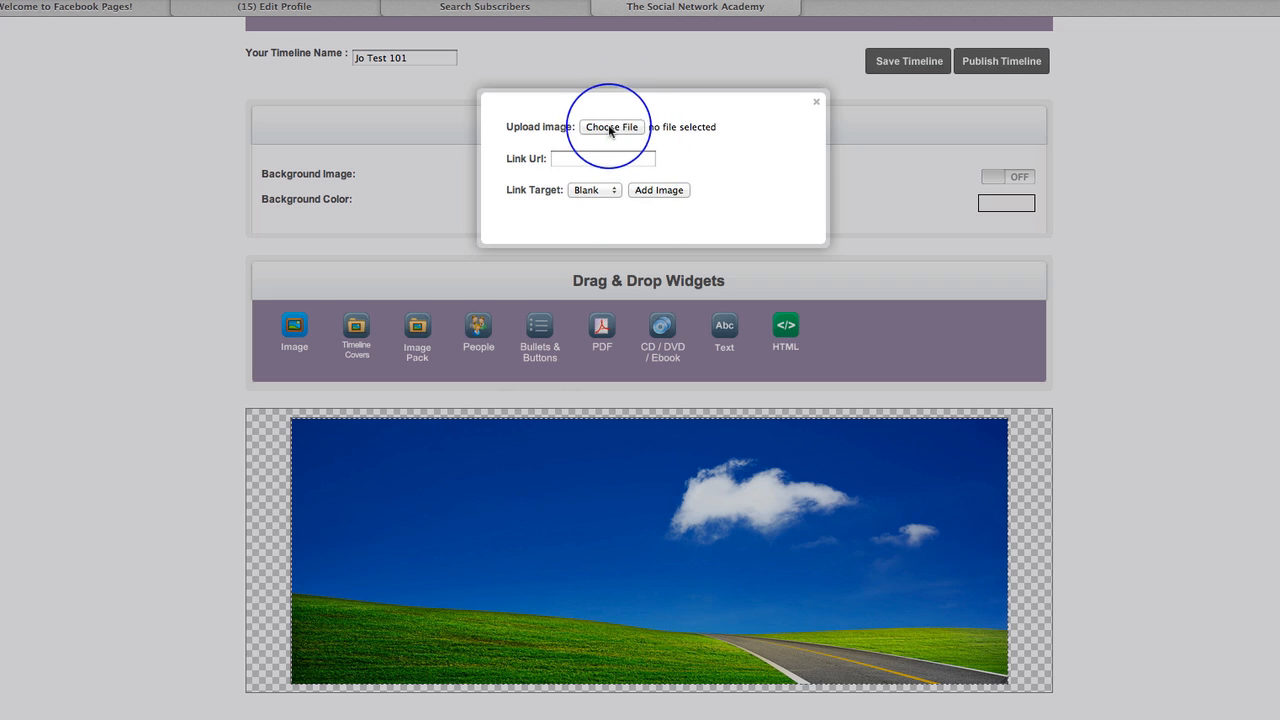
left_click(608, 131)
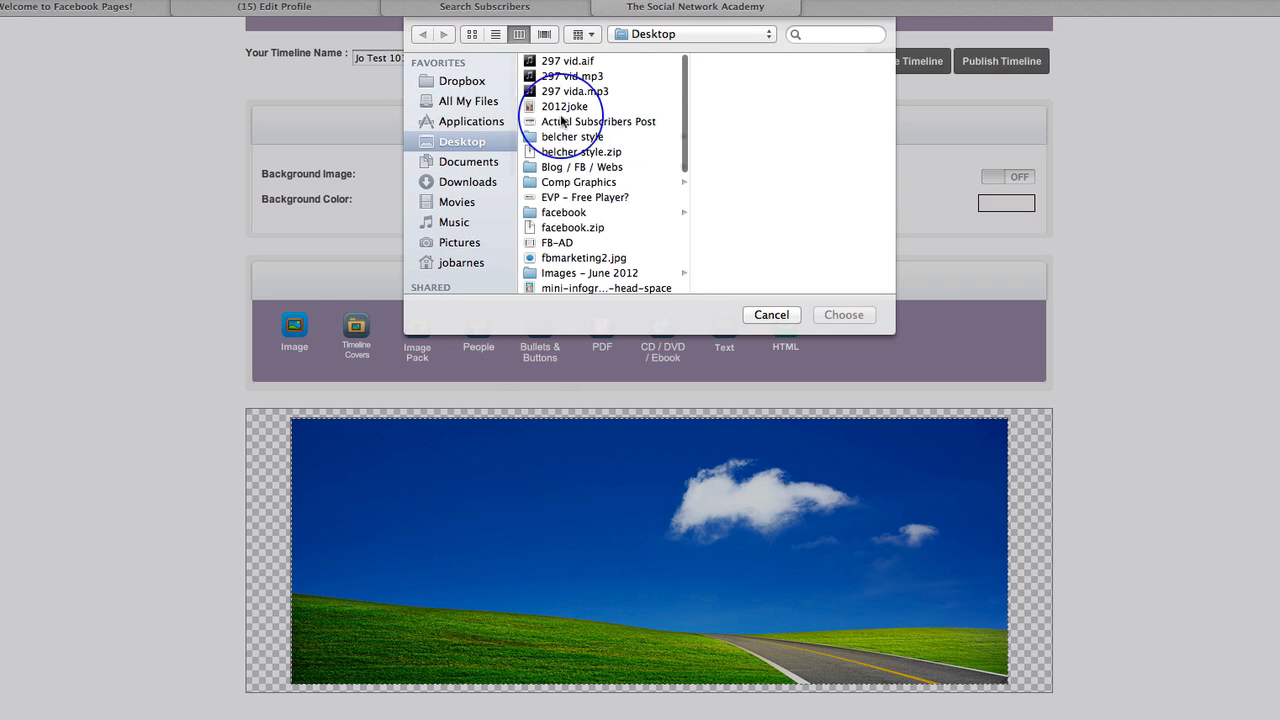
left_click(555, 107)
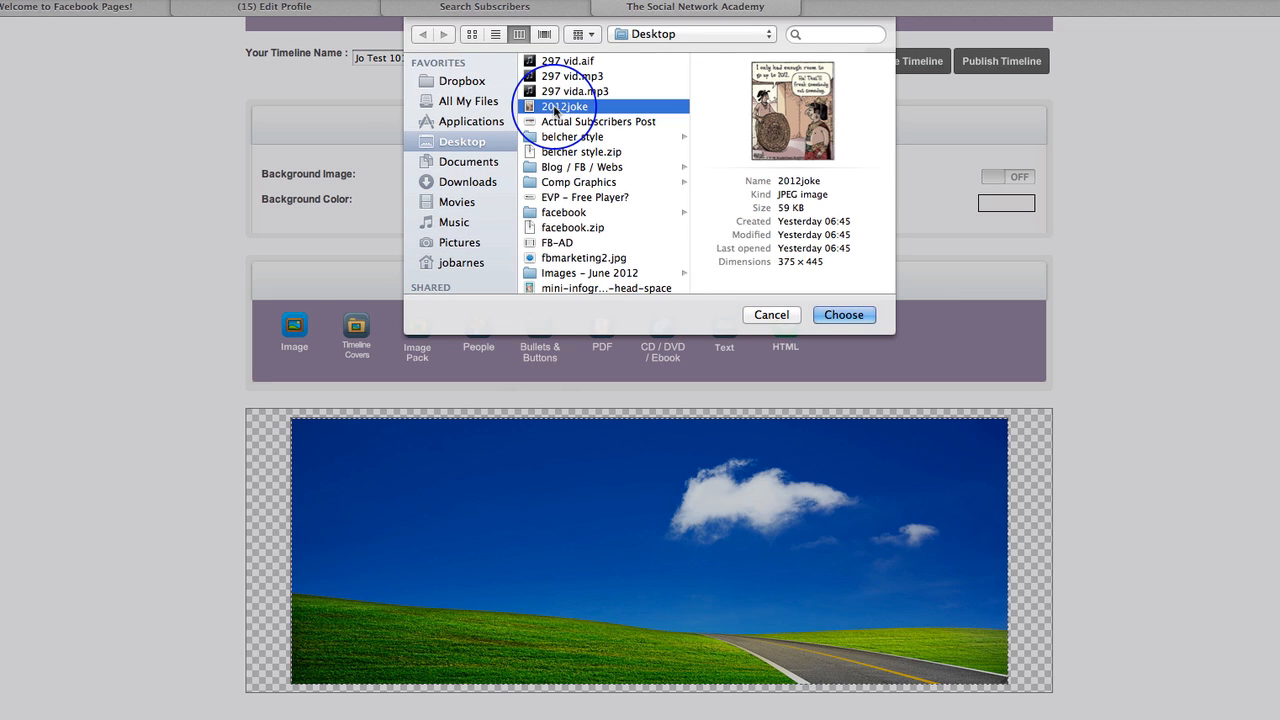
left_click(841, 315)
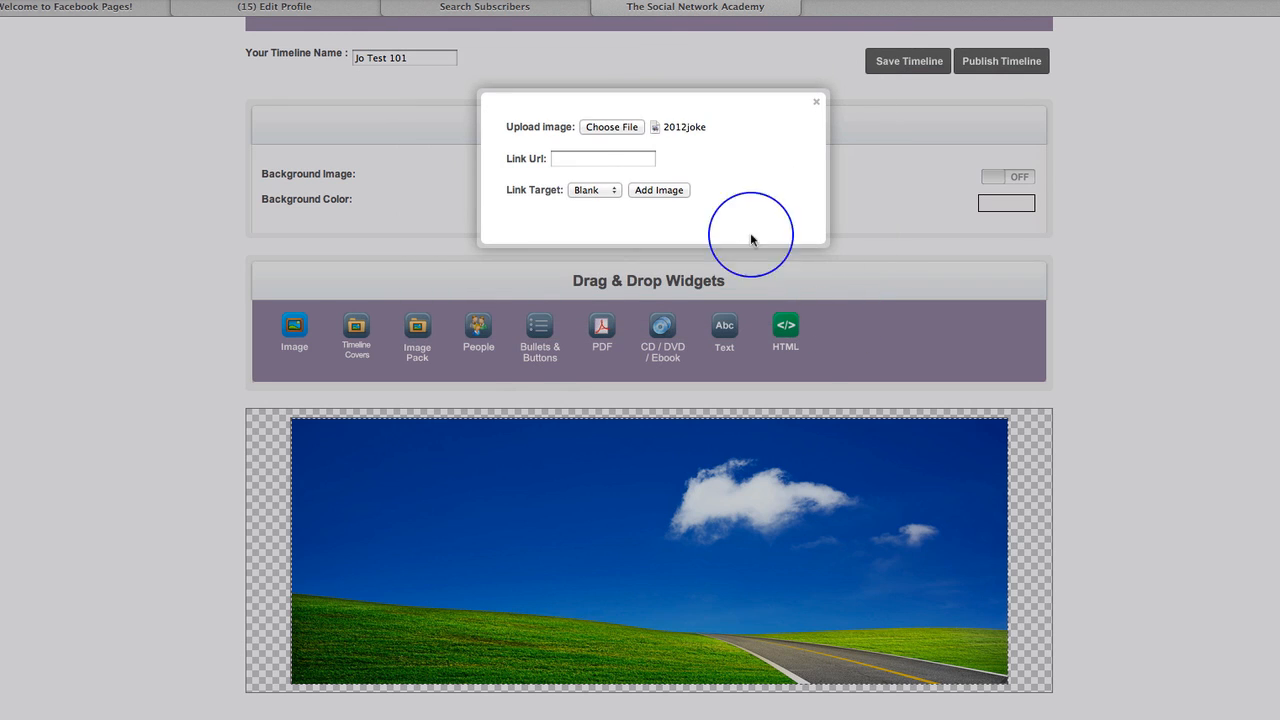
left_click(660, 190)
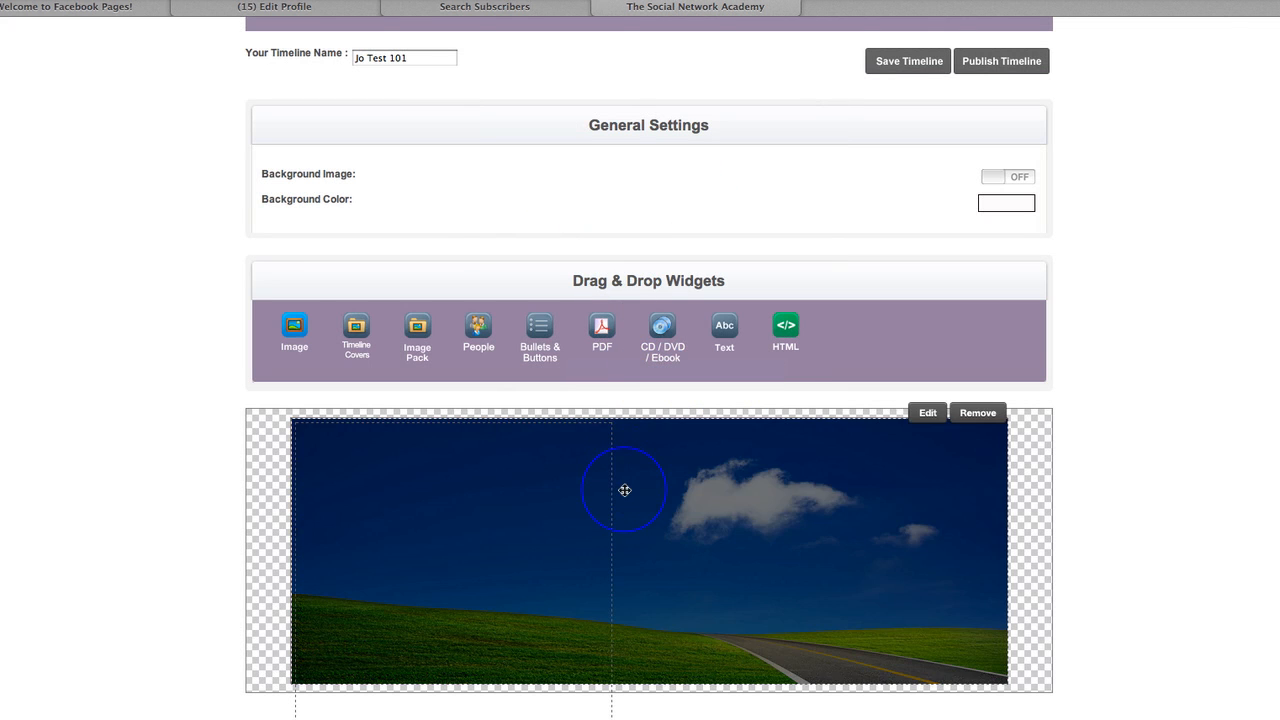
Step: Shrink the 2012joke image to fit the cover's height and place it at the cover's right end
mouse_move(563, 609)
left_click_drag(563, 609, 569, 500)
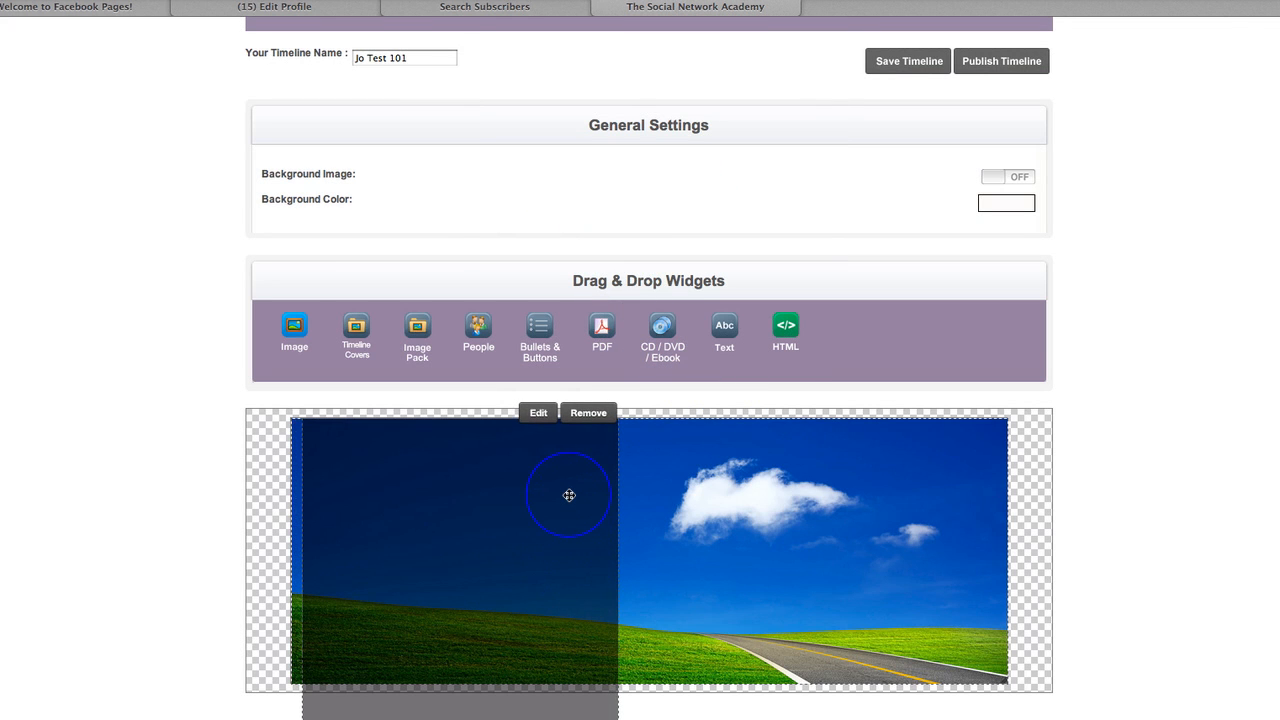
mouse_move(593, 683)
left_mouse_down()
mouse_move(589, 594)
mouse_move(594, 686)
left_mouse_up()
scroll(594, 686, "down", 2)
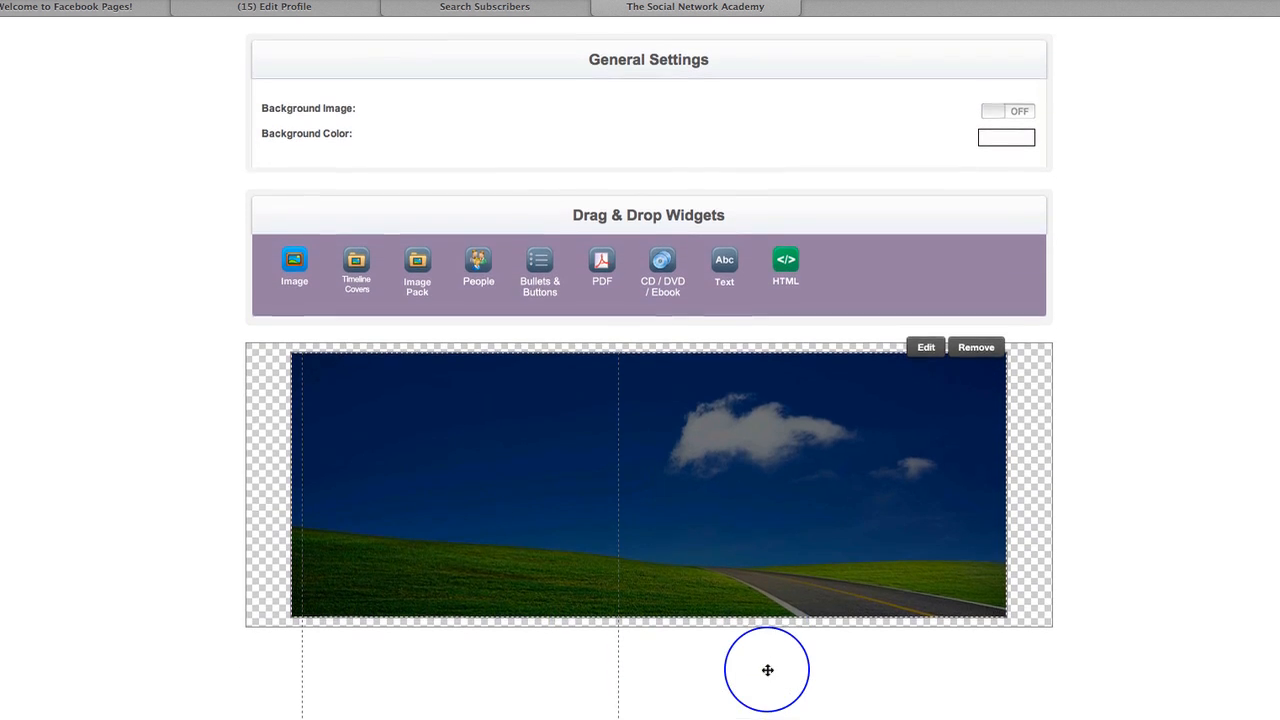
scroll(606, 705, "up", 2)
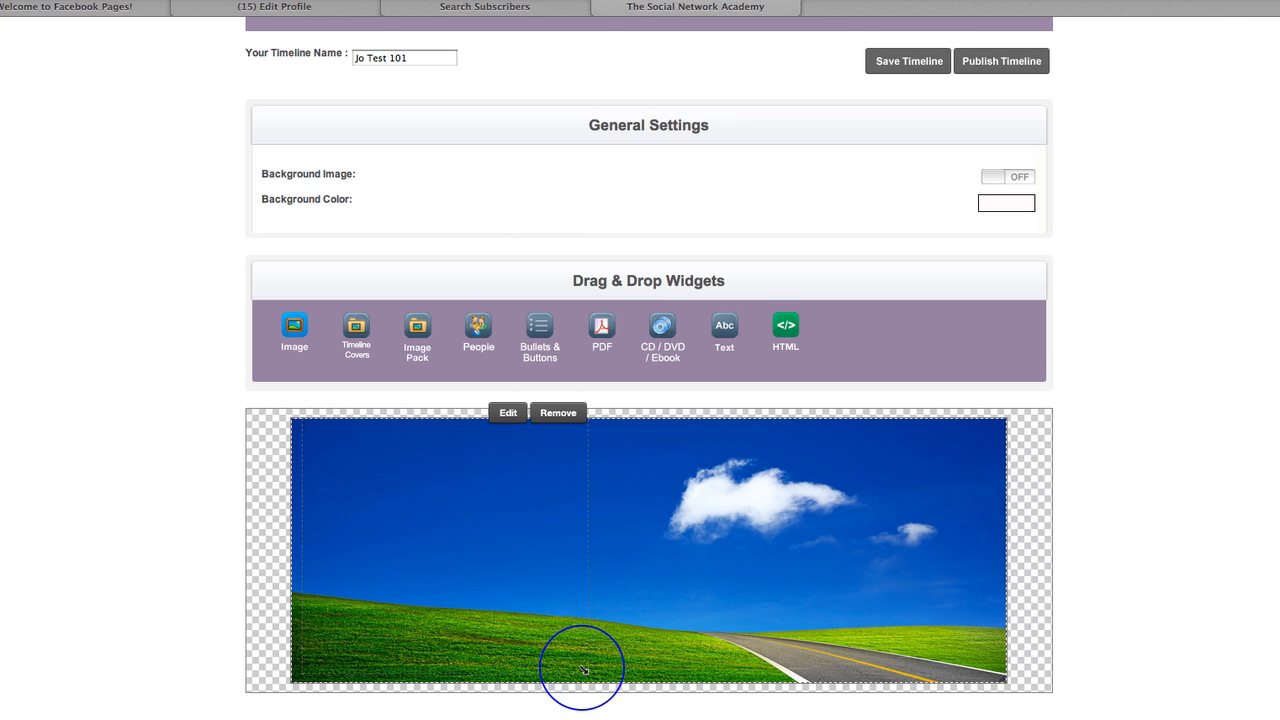
left_click_drag(518, 493, 937, 496)
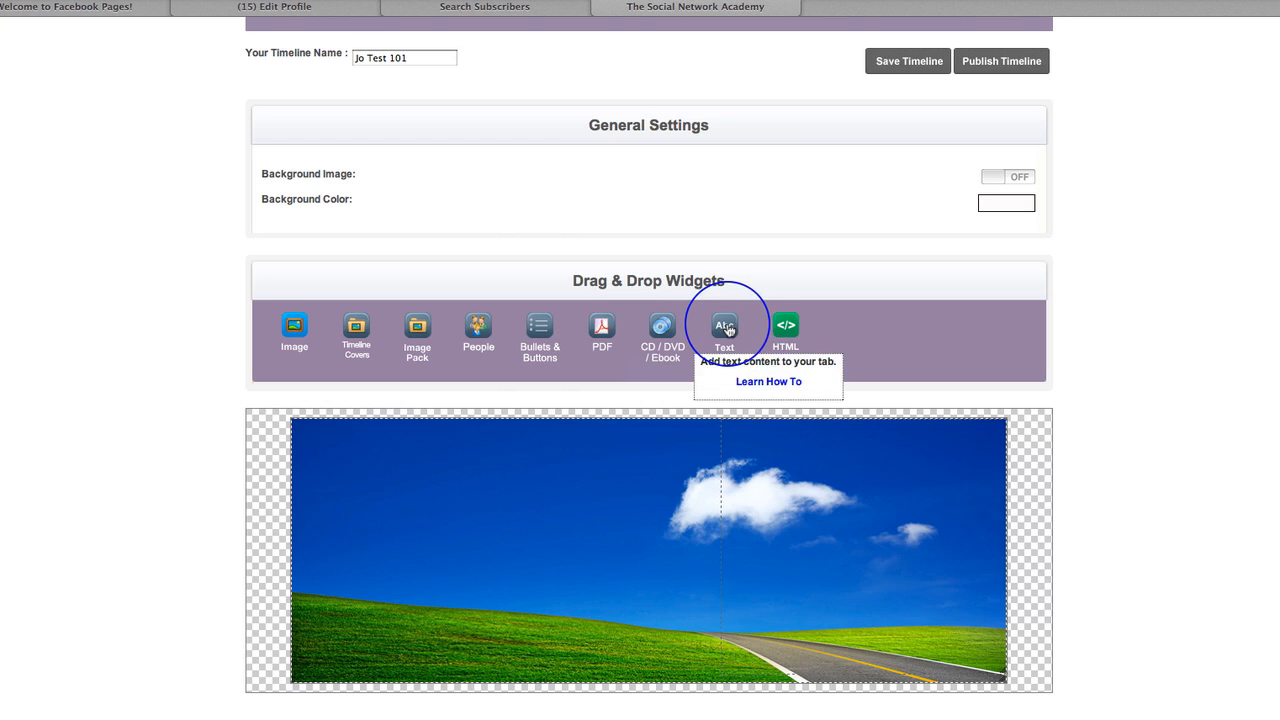
Step: Create a text widget for the cover reading "Welcome to Our Page" in bold yellow
mouse_move(727, 324)
left_mouse_down()
mouse_move(486, 434)
mouse_move(480, 506)
left_mouse_up()
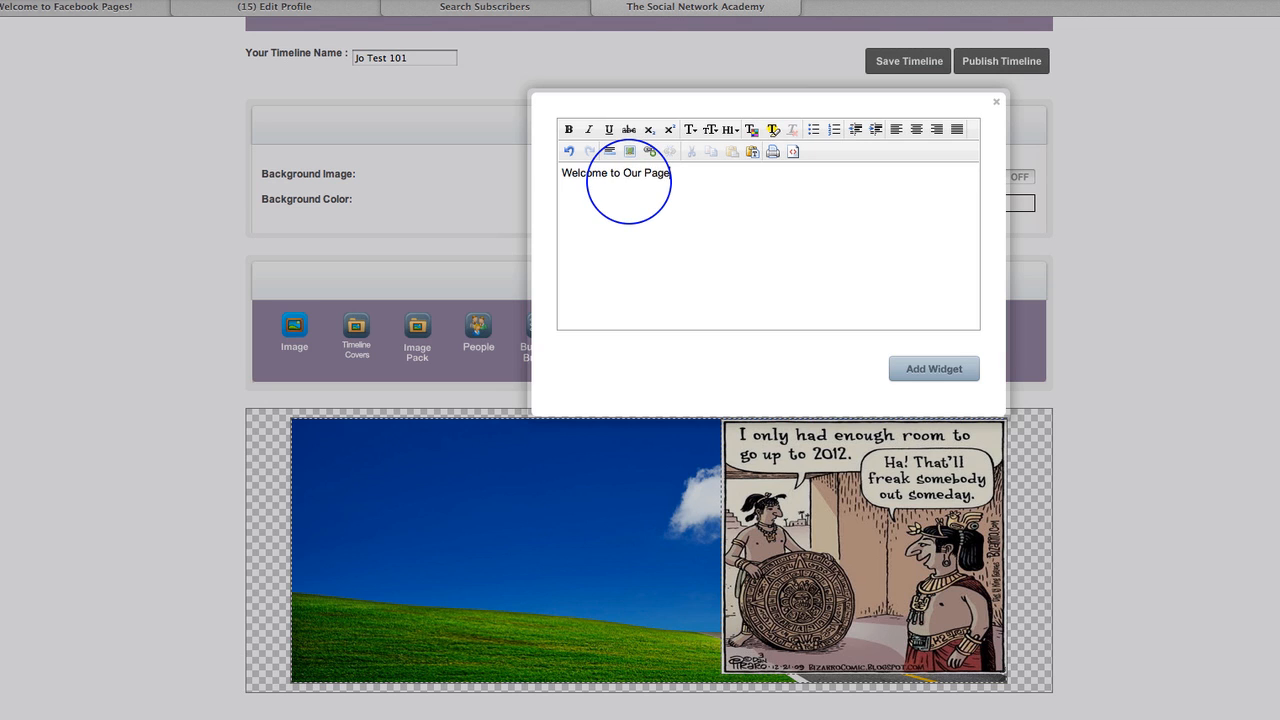
left_click_drag(558, 172, 714, 172)
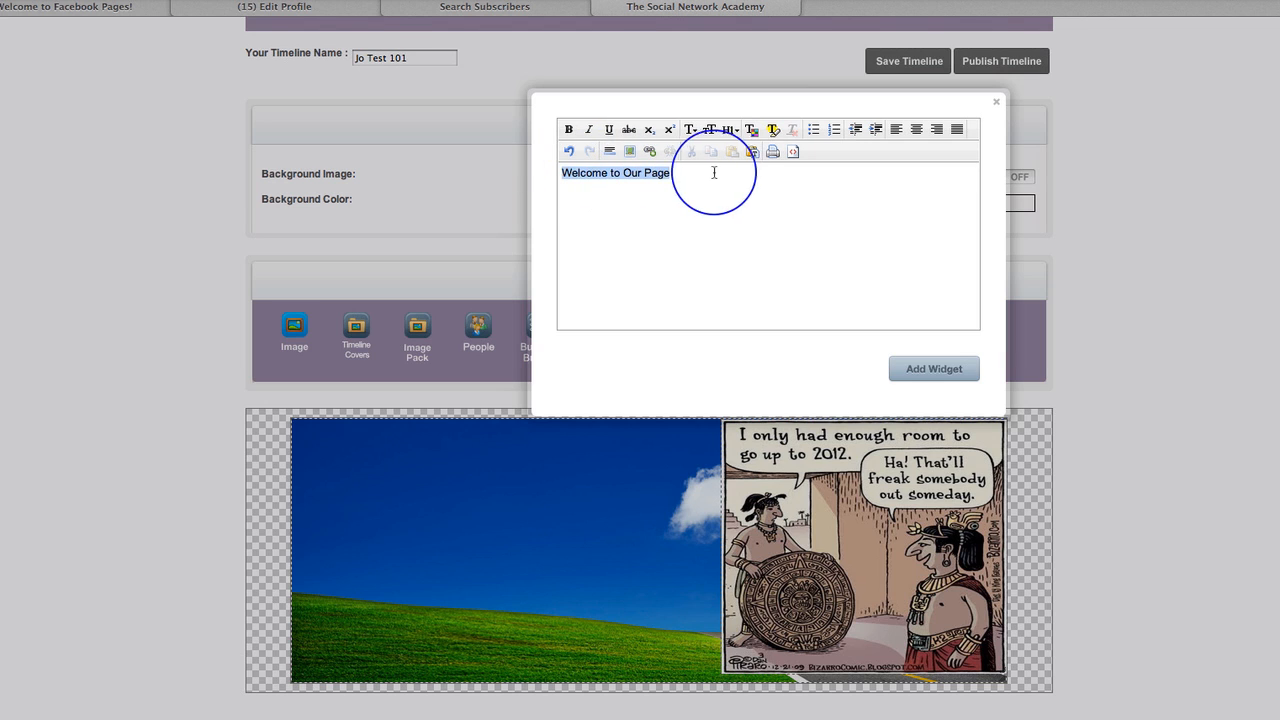
left_click(569, 130)
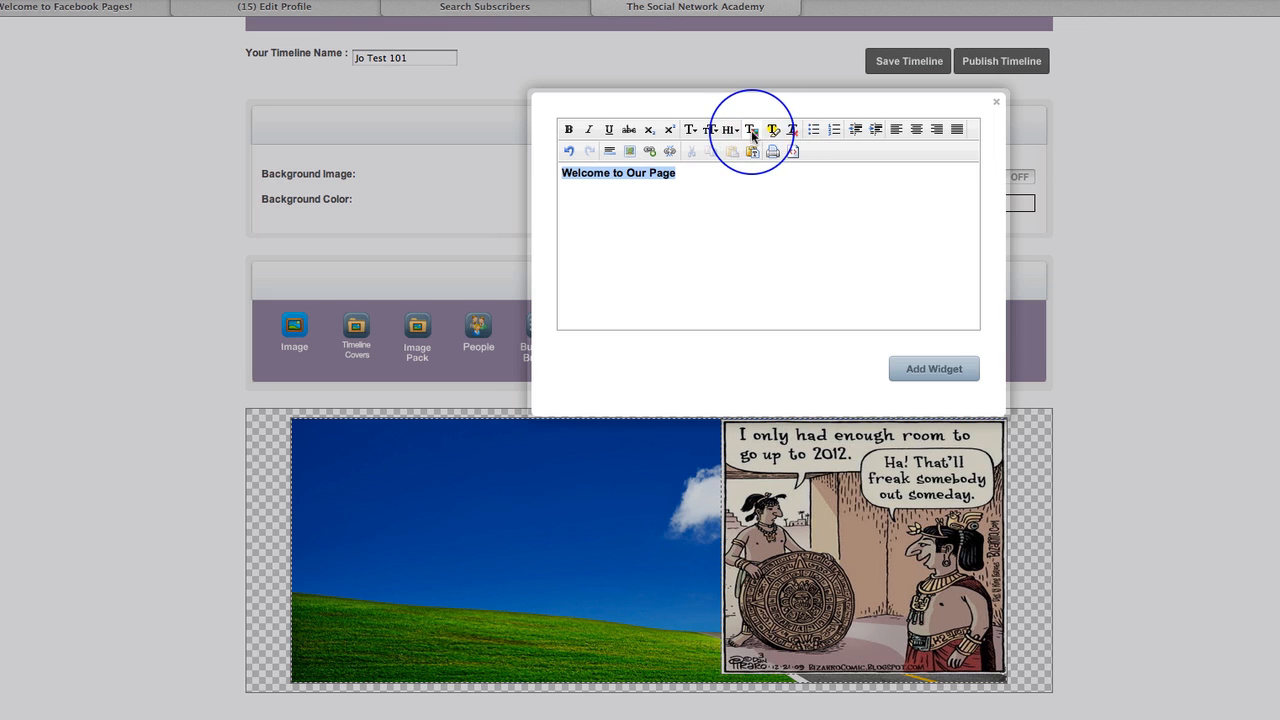
left_click(752, 132)
left_click(798, 178)
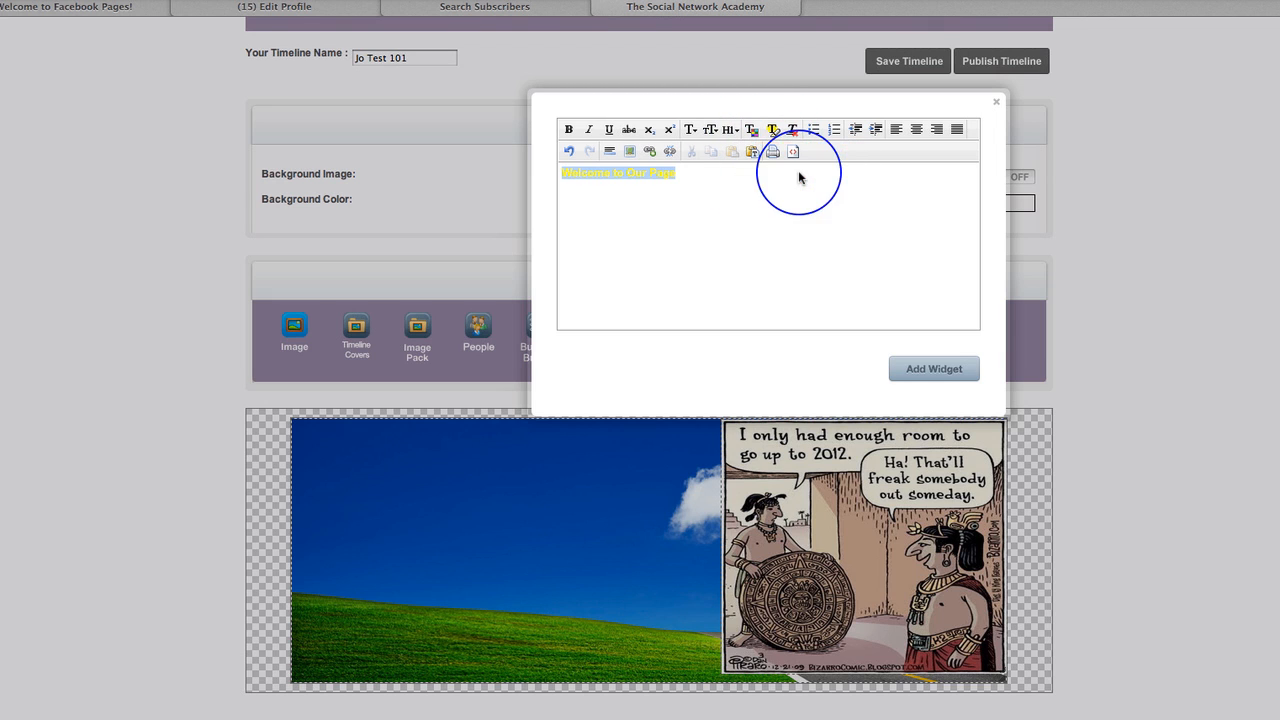
Step: Set the welcome text to Georgia, size 6, and add it to the cover in a box wide enough for one line
left_click(708, 129)
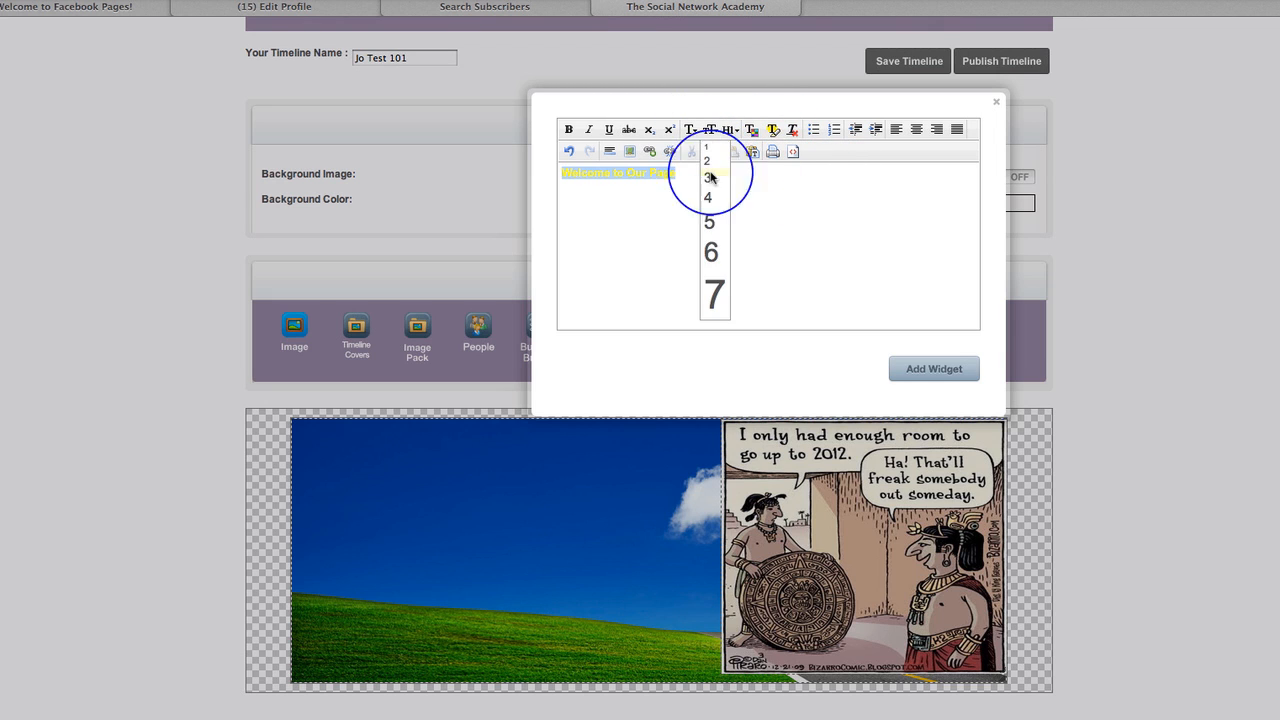
left_click(711, 254)
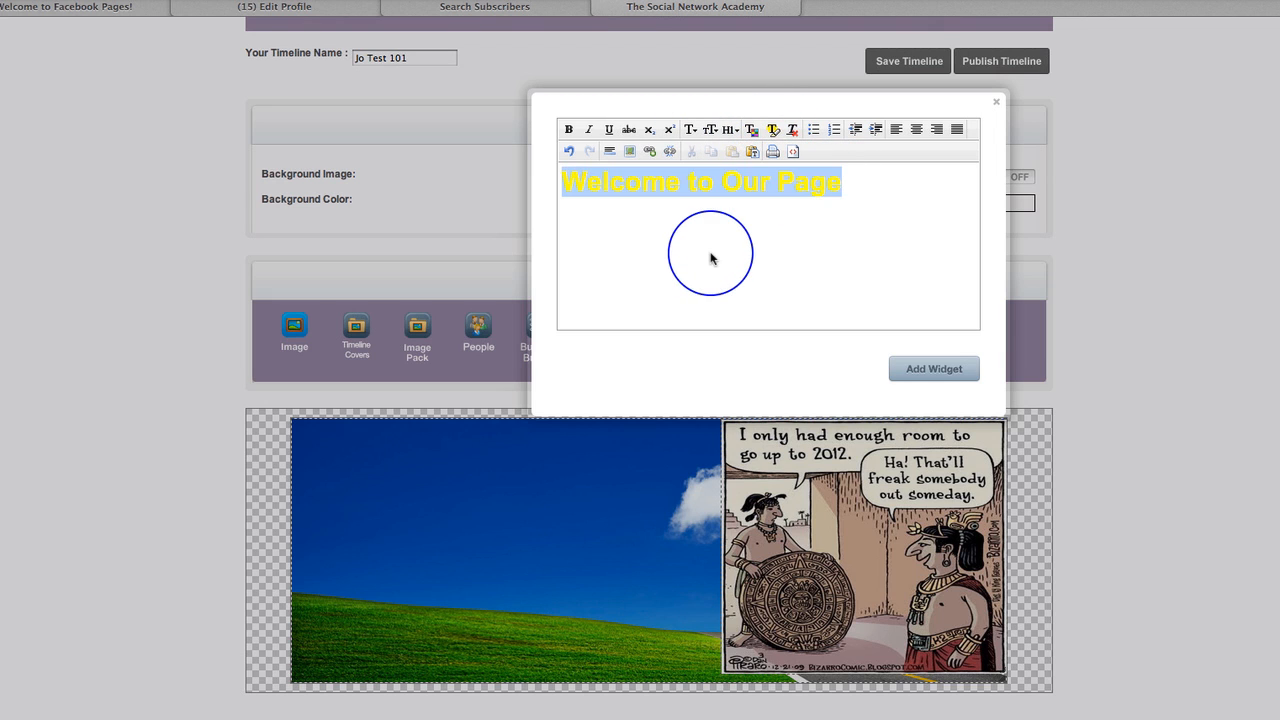
left_click(692, 129)
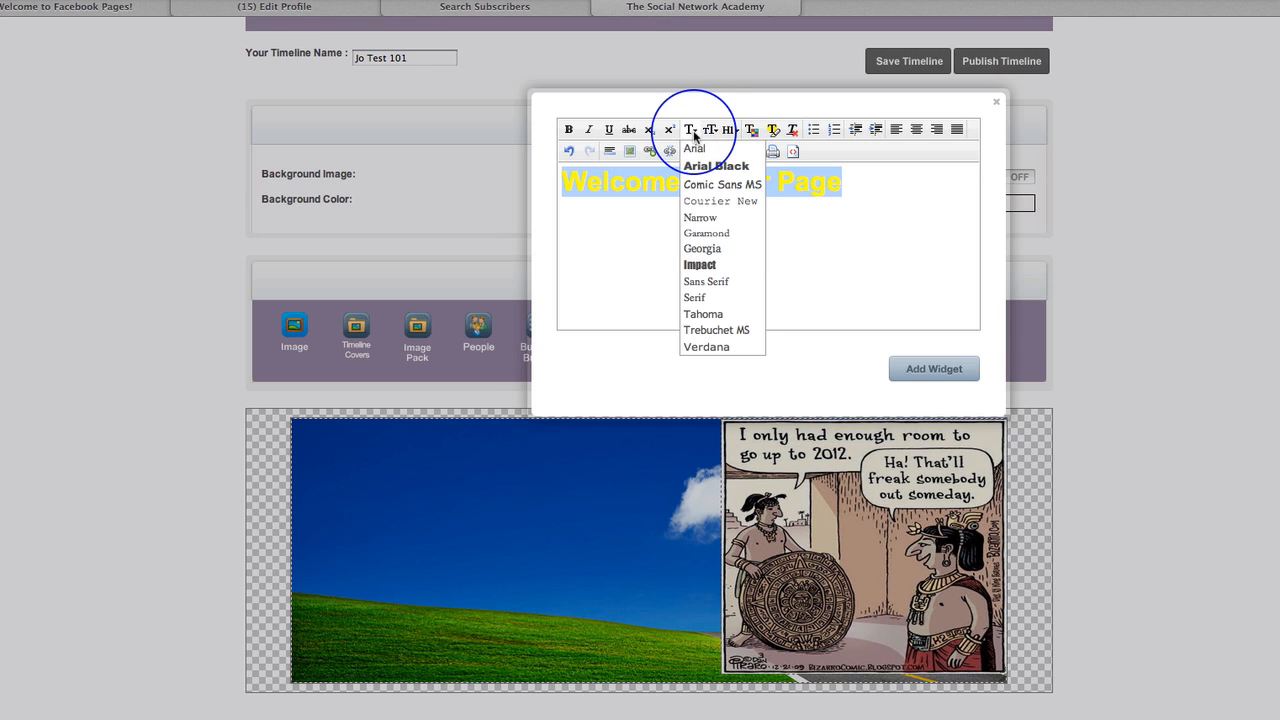
left_click(702, 248)
left_click(931, 372)
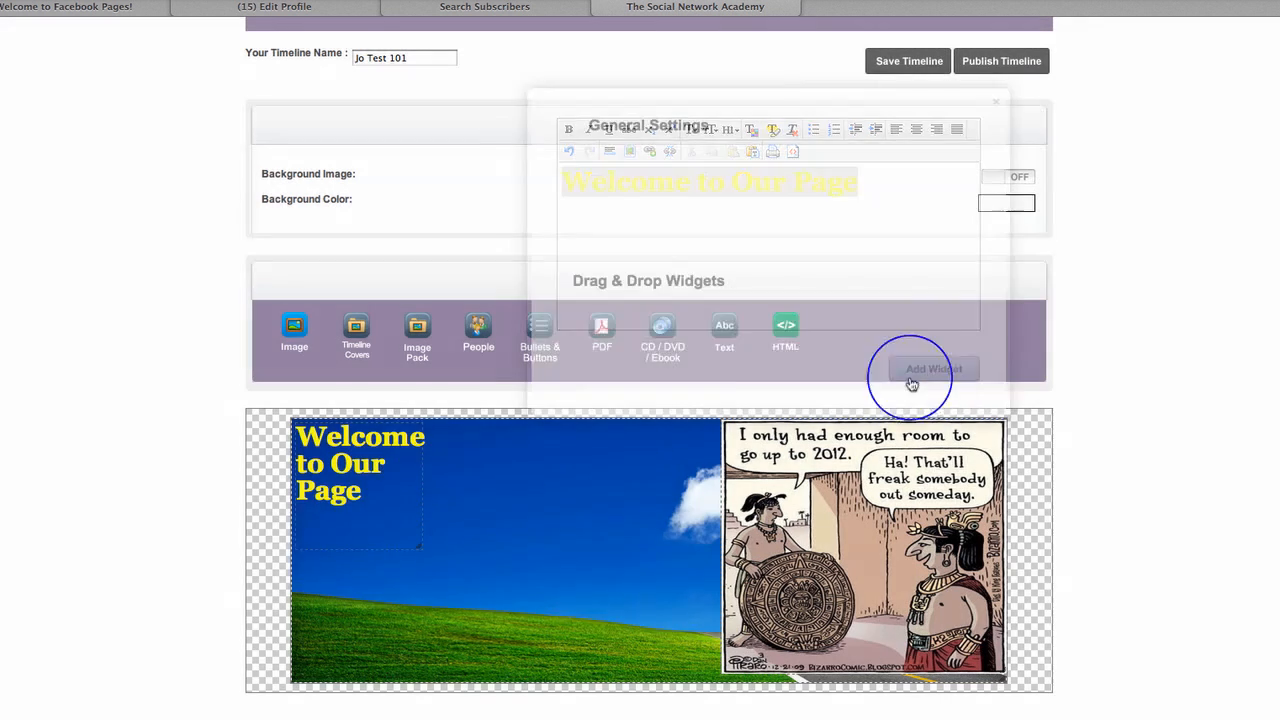
left_click_drag(414, 543, 609, 500)
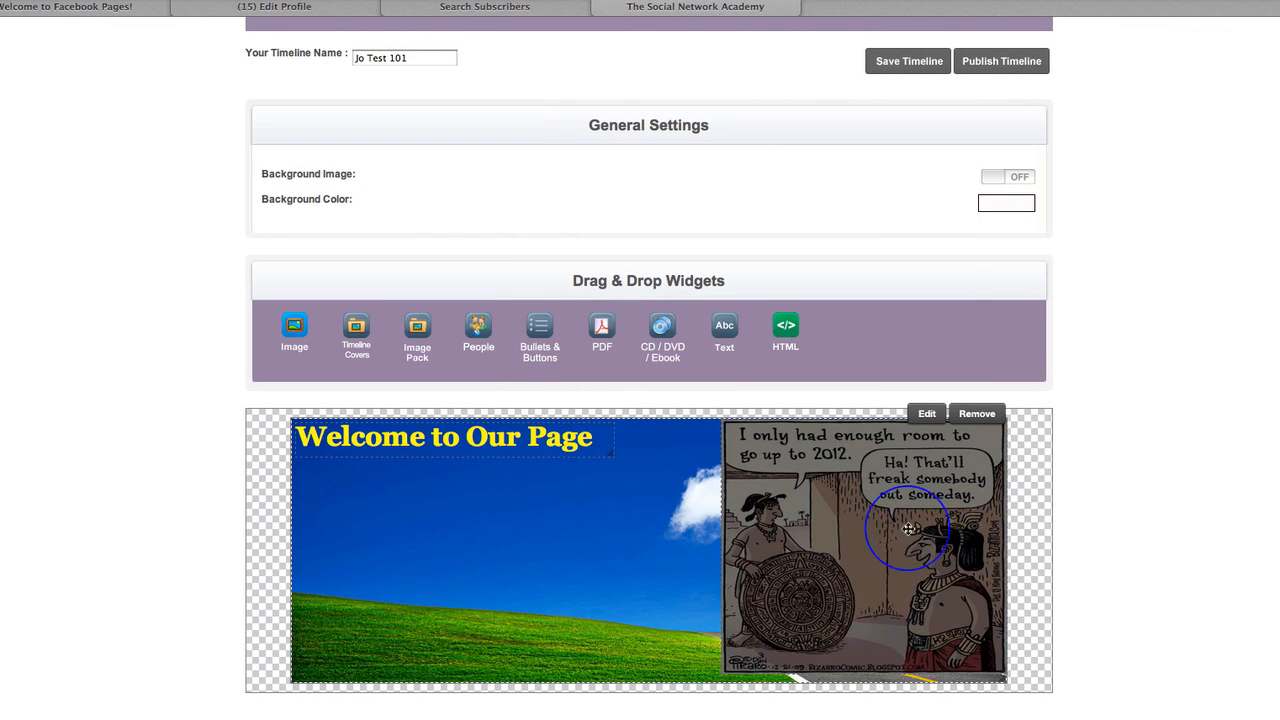
Step: Shrink the cartoon image to a small picture beside the cloud and remove it from the cover
left_click_drag(908, 528, 864, 535)
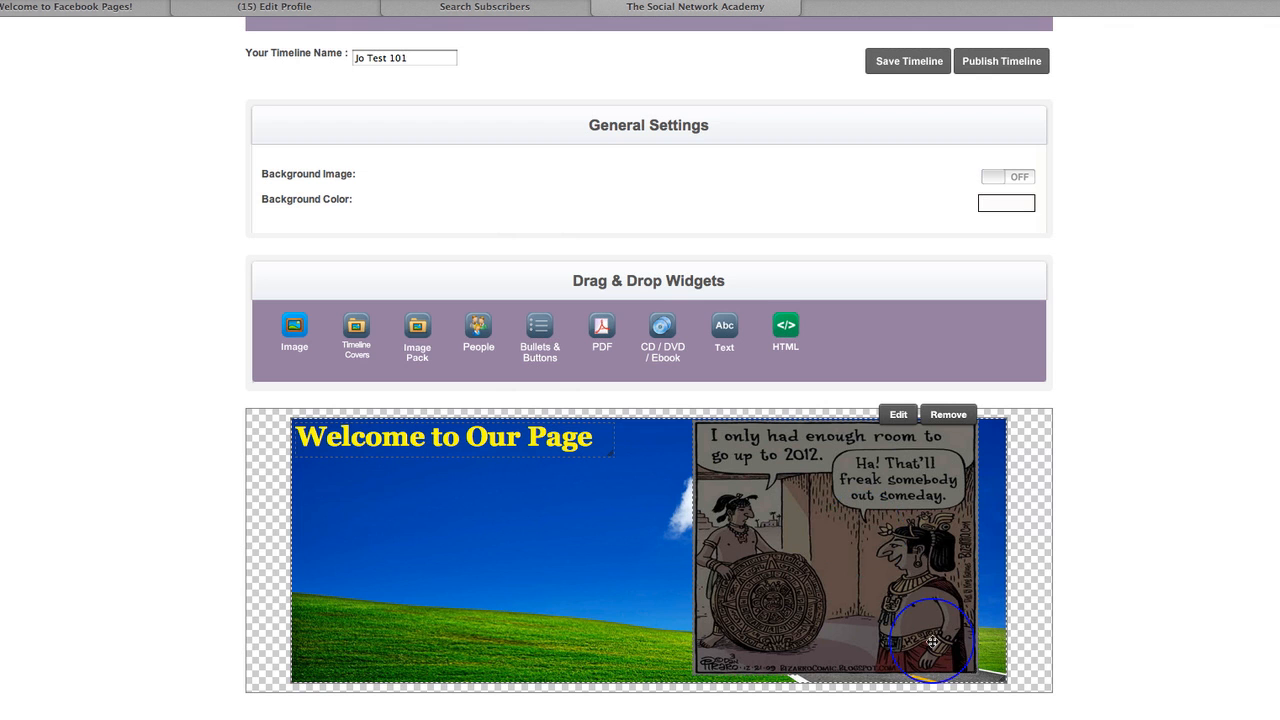
left_click_drag(962, 664, 802, 540)
left_click_drag(806, 426, 923, 458)
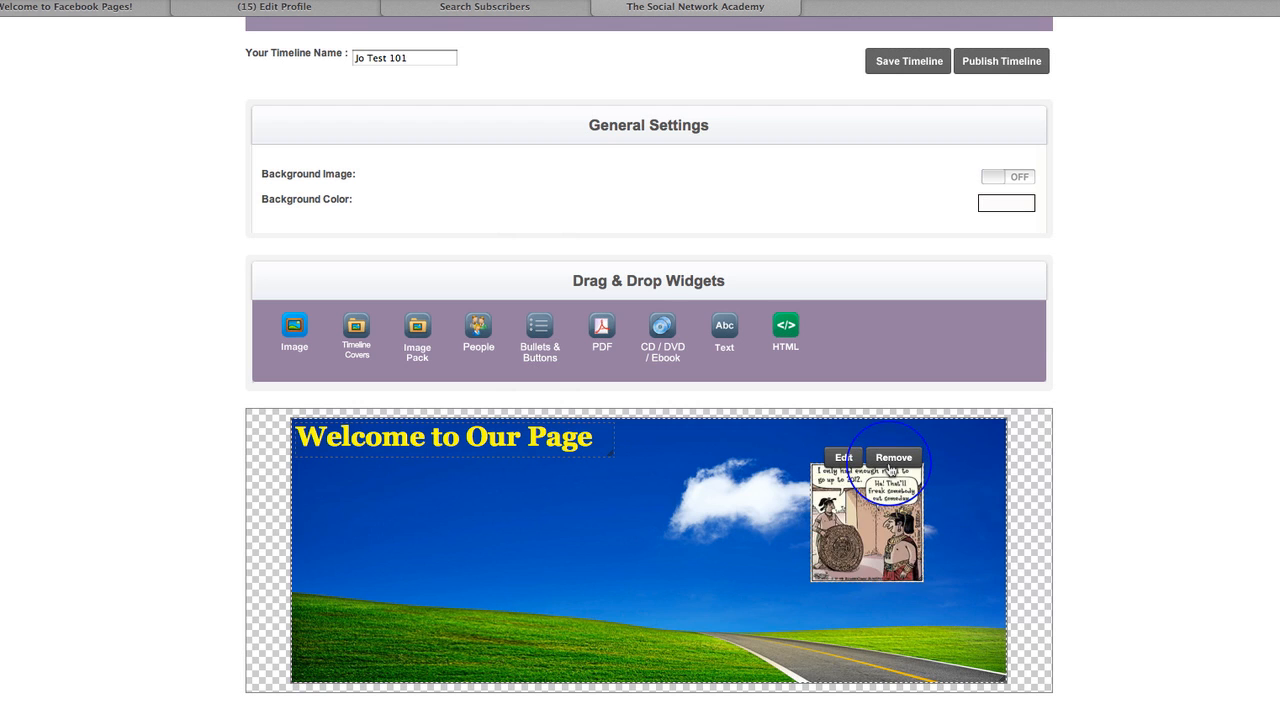
left_click(890, 460)
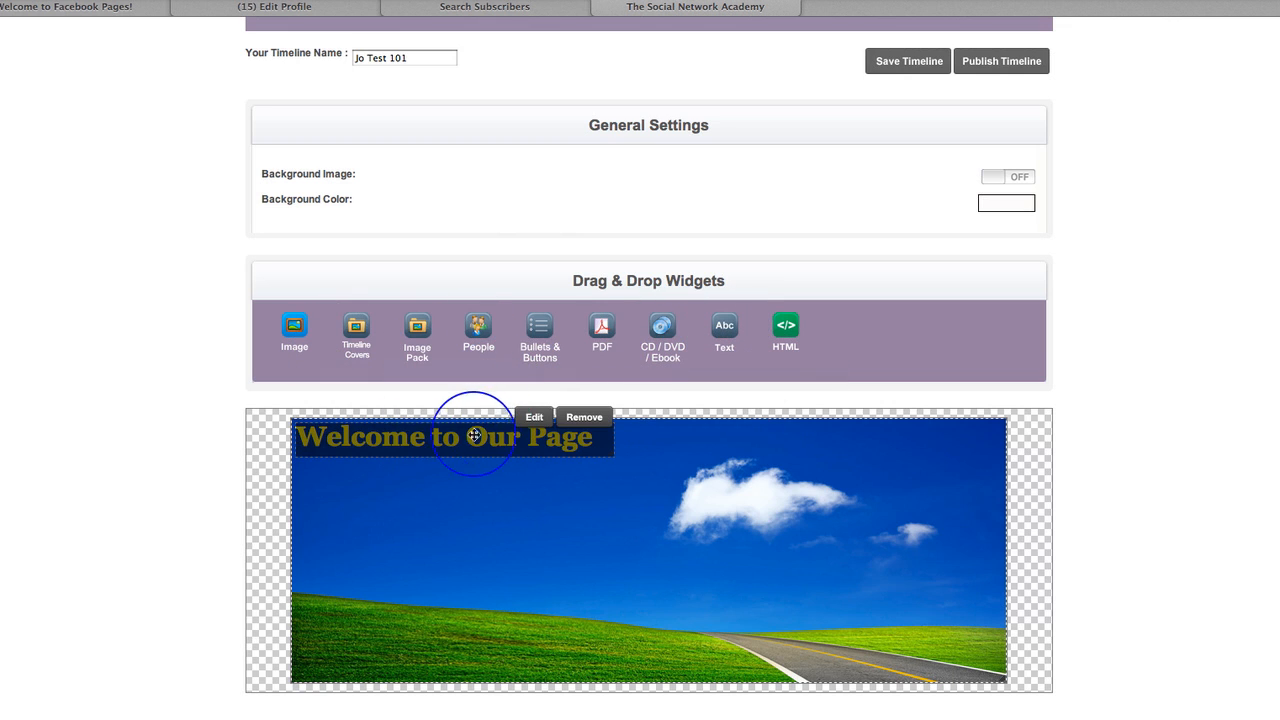
Step: Move the "Welcome to Our Page" text slightly down and right, away from the cover's corner
left_click_drag(465, 437, 480, 455)
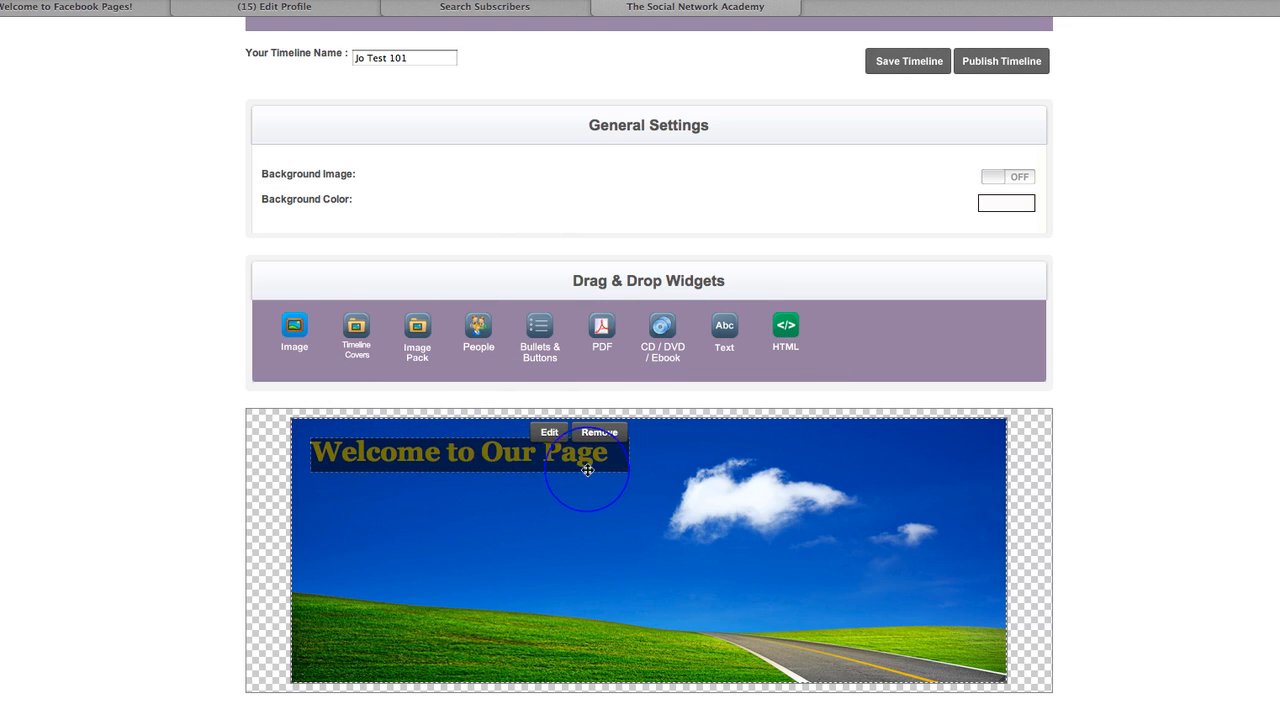
left_click_drag(627, 469, 571, 484)
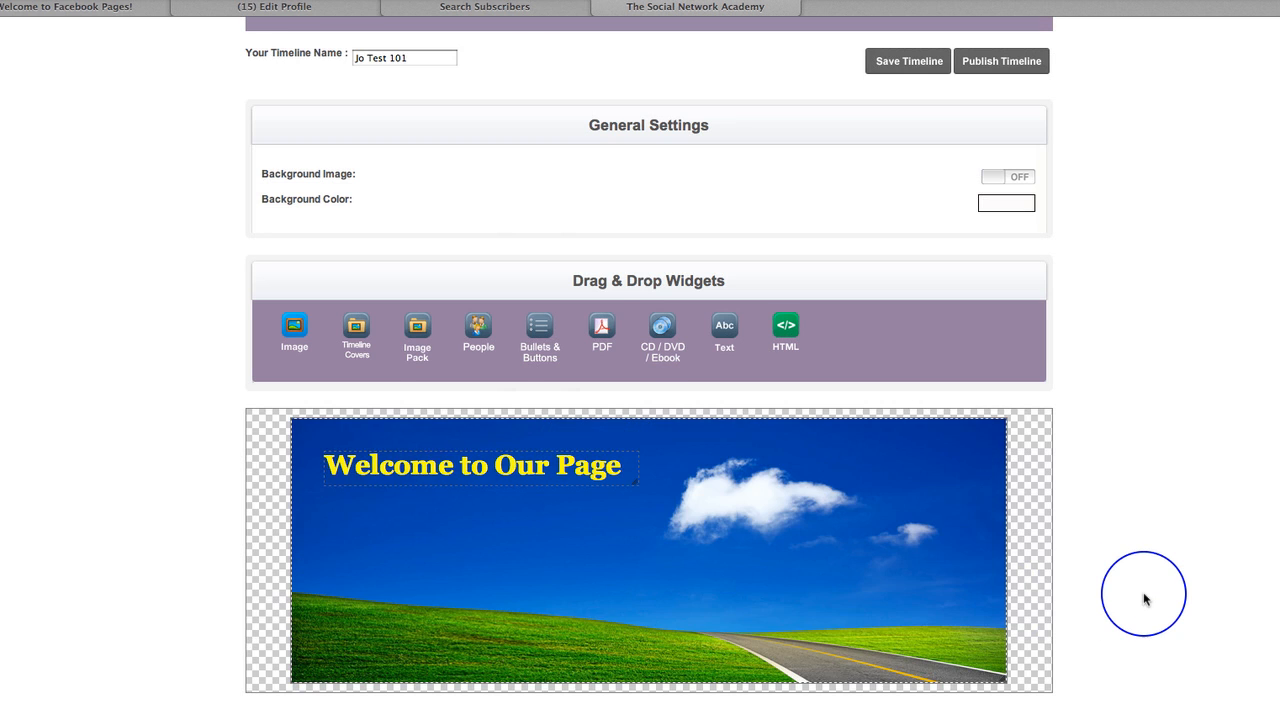
scroll(1145, 598, "down", 1)
scroll(1145, 598, "up", 1)
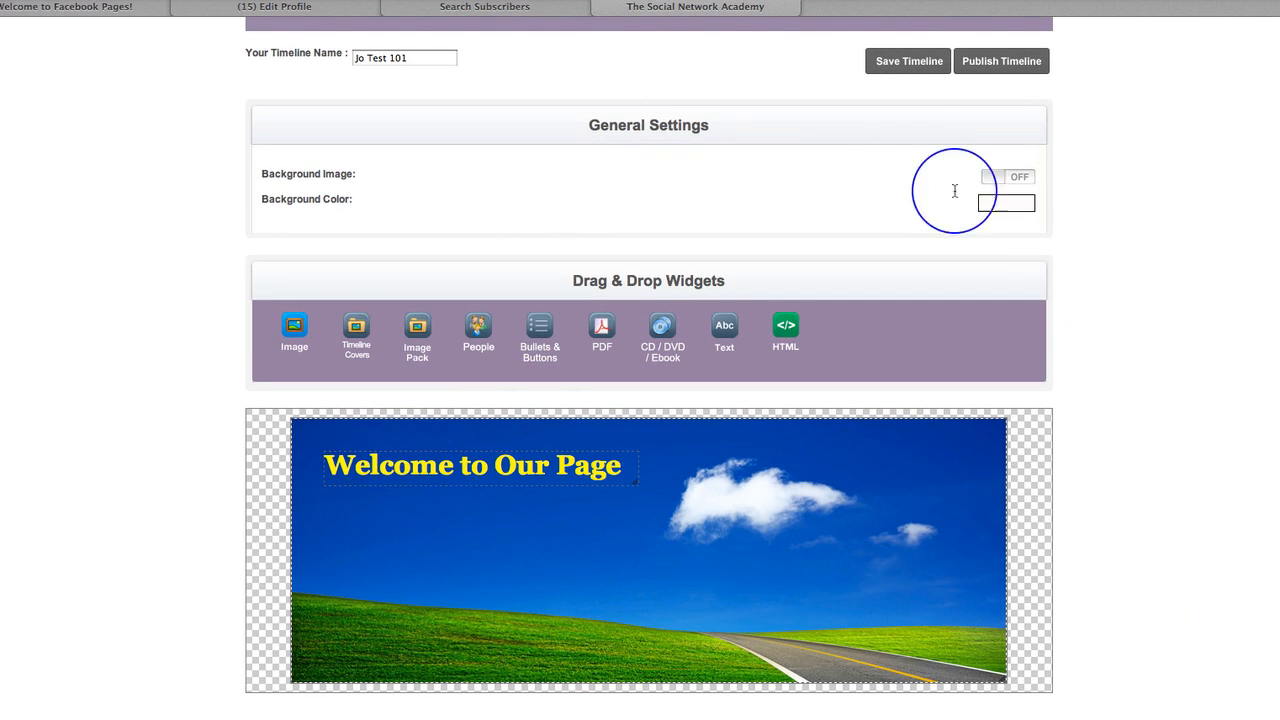
Step: Save the timeline cover and publish it to check its preview
left_click(901, 63)
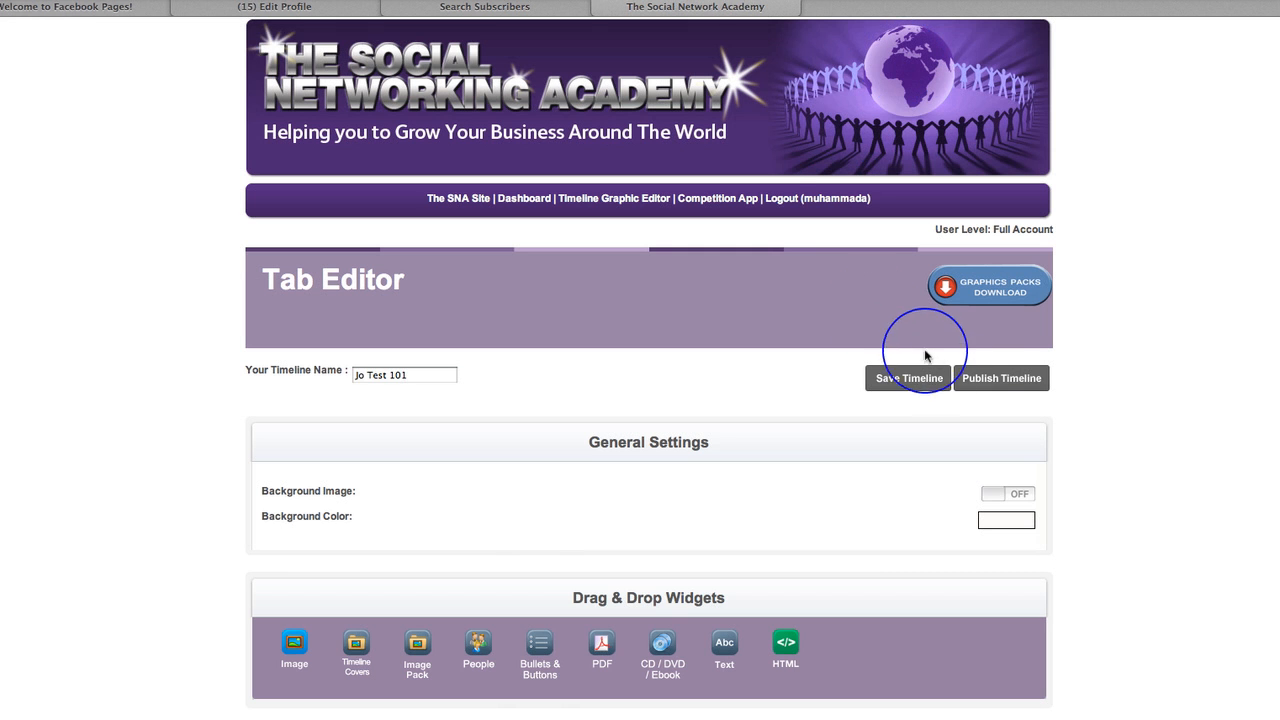
left_click(1014, 376)
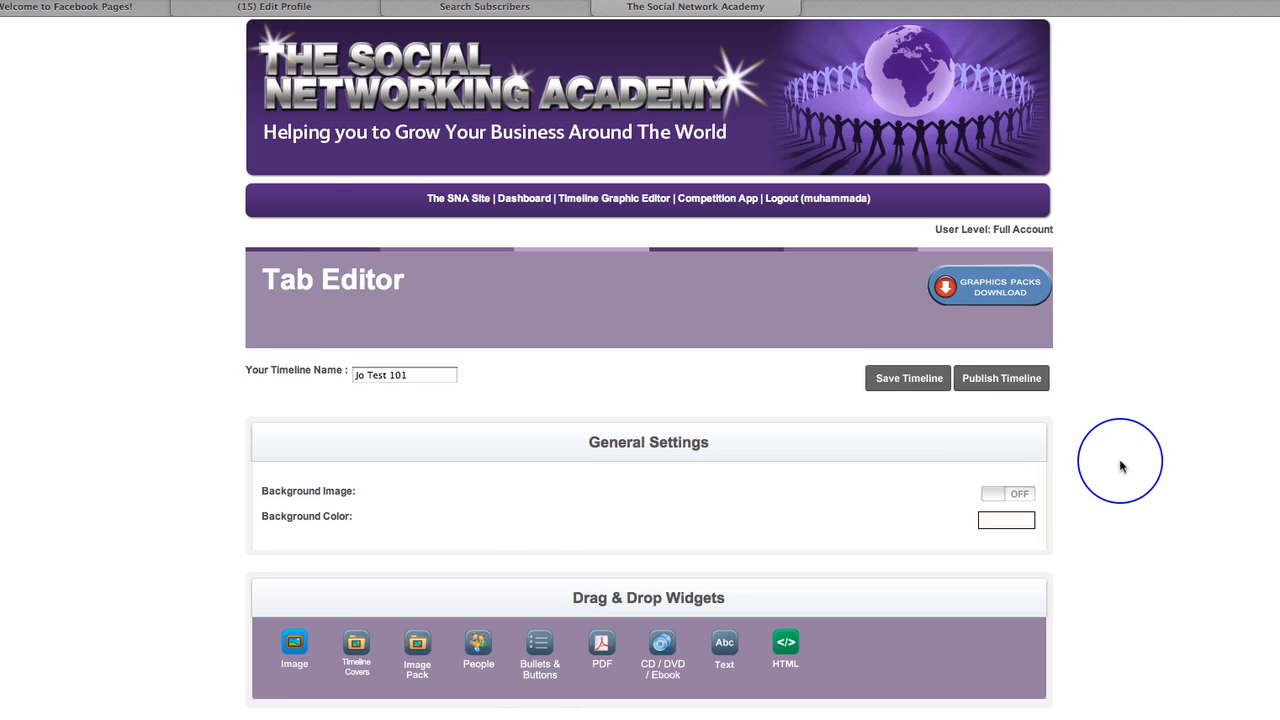
scroll(1117, 466, "down", 5)
scroll(1117, 466, "up", 3)
mouse_move(1000, 258)
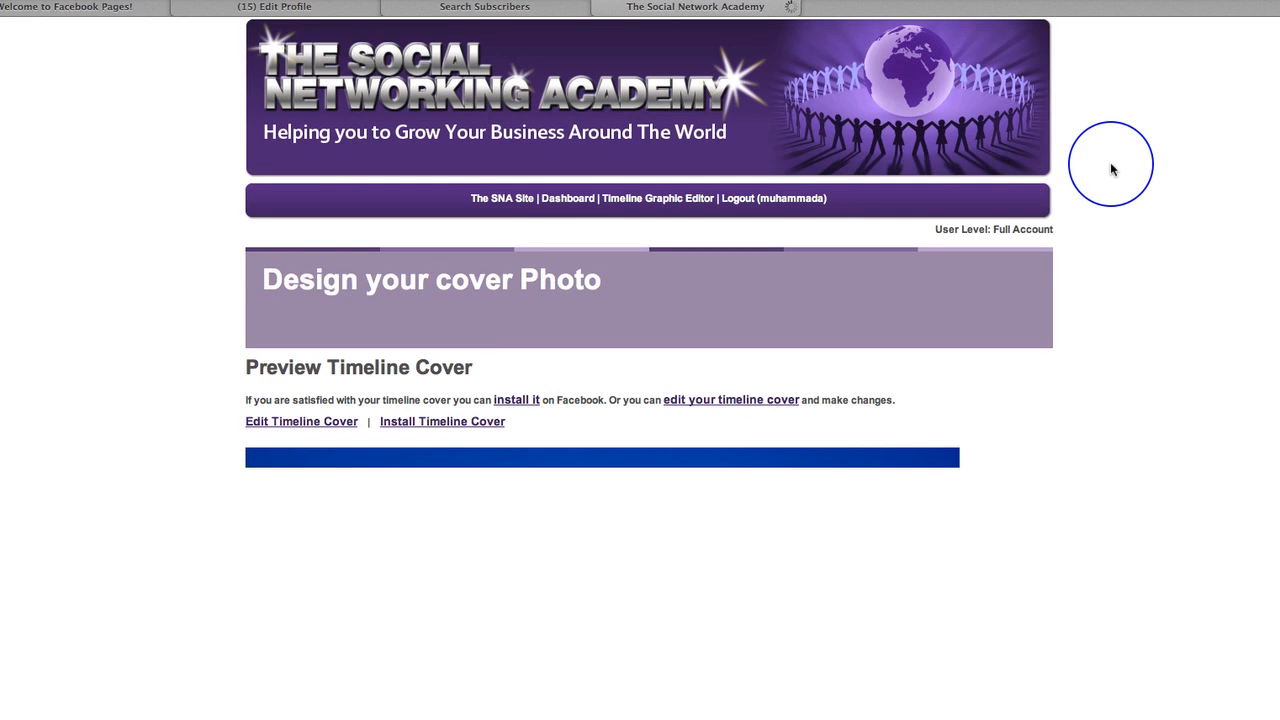
scroll(1164, 330, "down", 1)
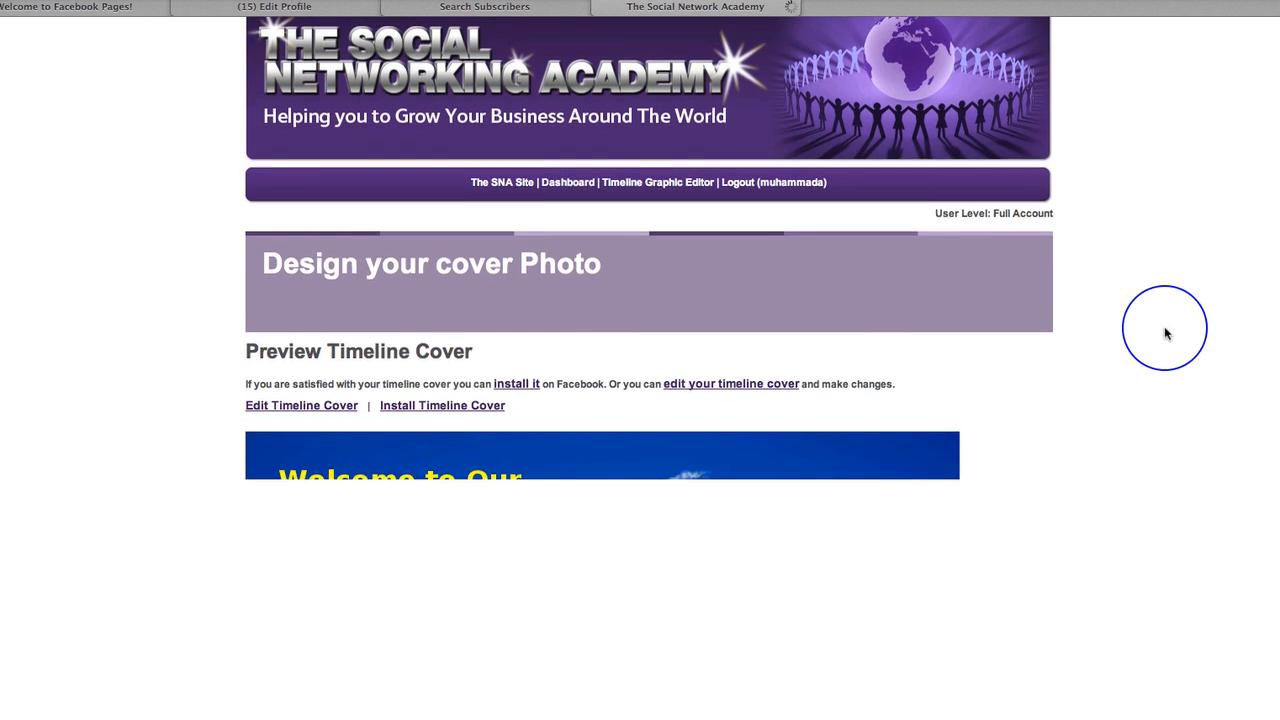
scroll(1164, 331, "up", 1)
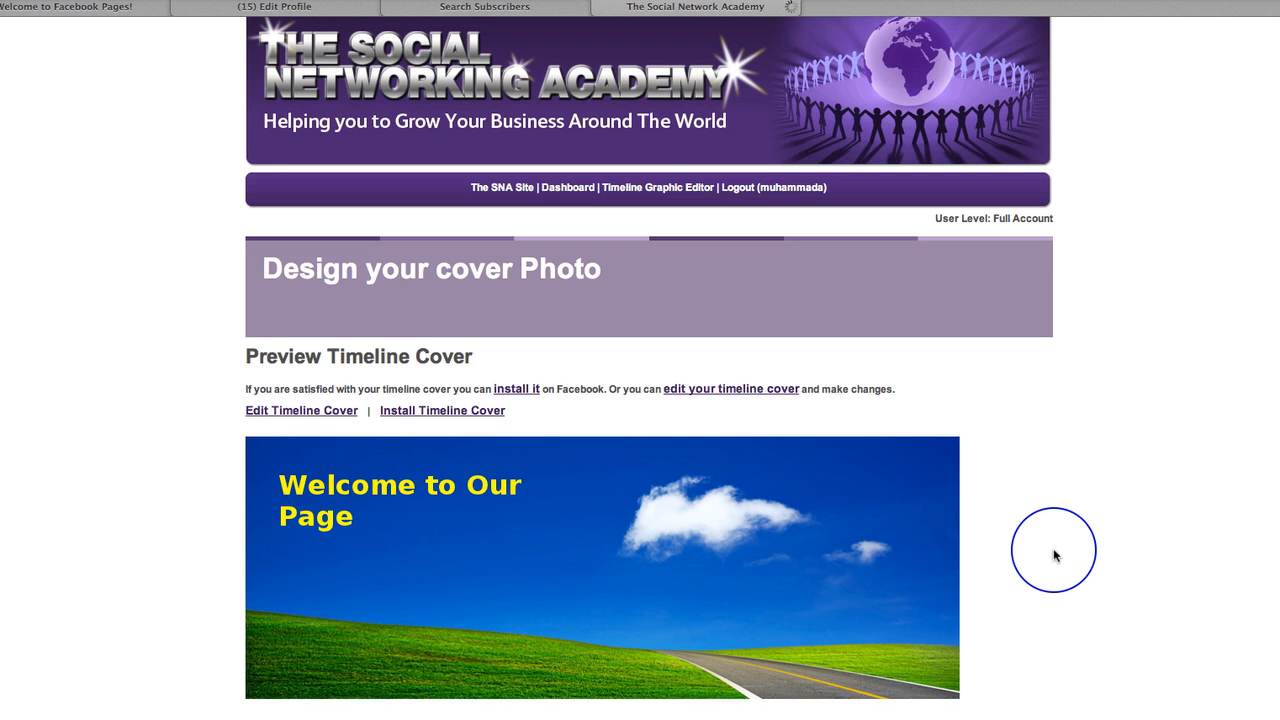
scroll(1068, 556, "down", 1)
scroll(1068, 556, "up", 1)
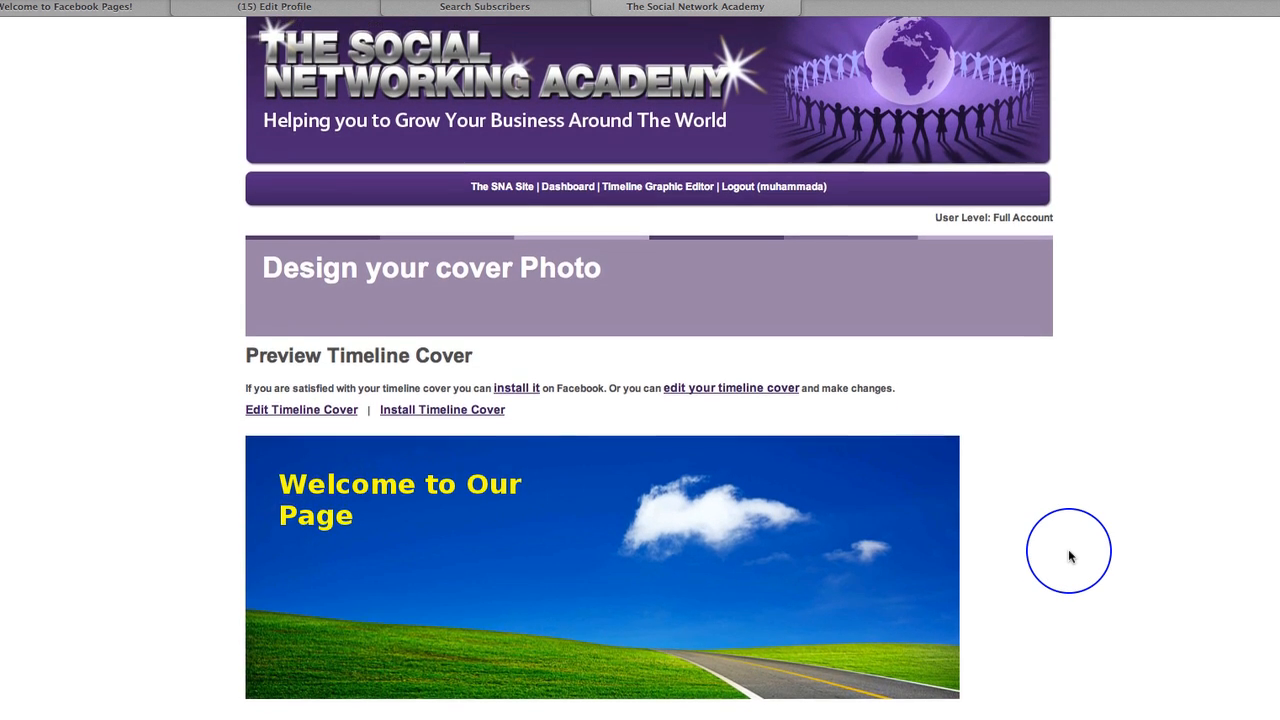
Step: Open the instructions for installing the timeline cover on Facebook and read through them
left_click(435, 412)
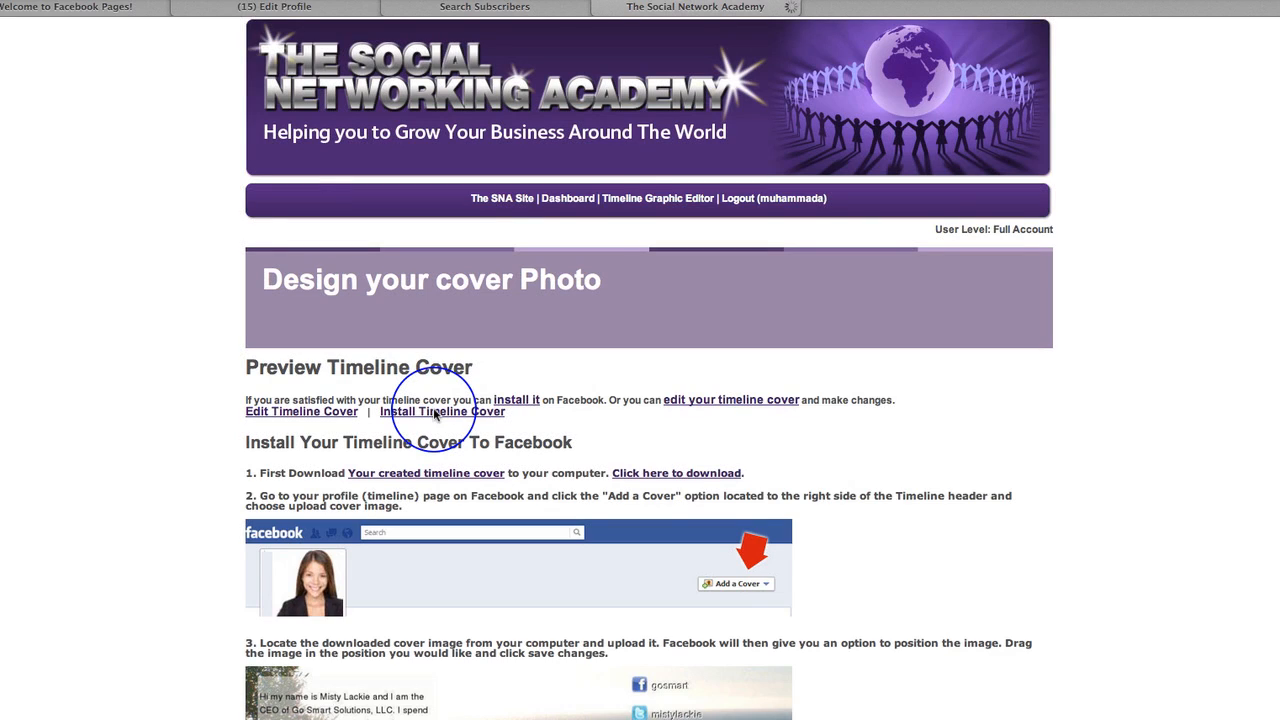
scroll(897, 537, "down", 5)
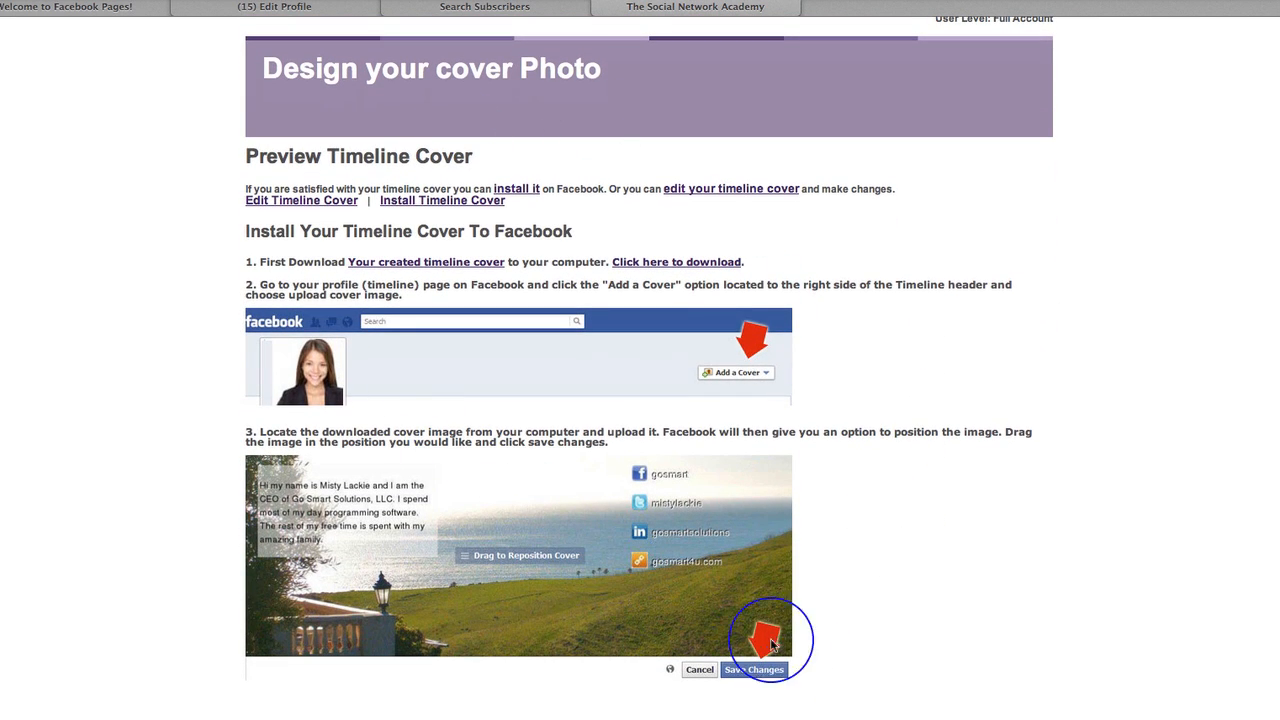
scroll(827, 420, "up", 1)
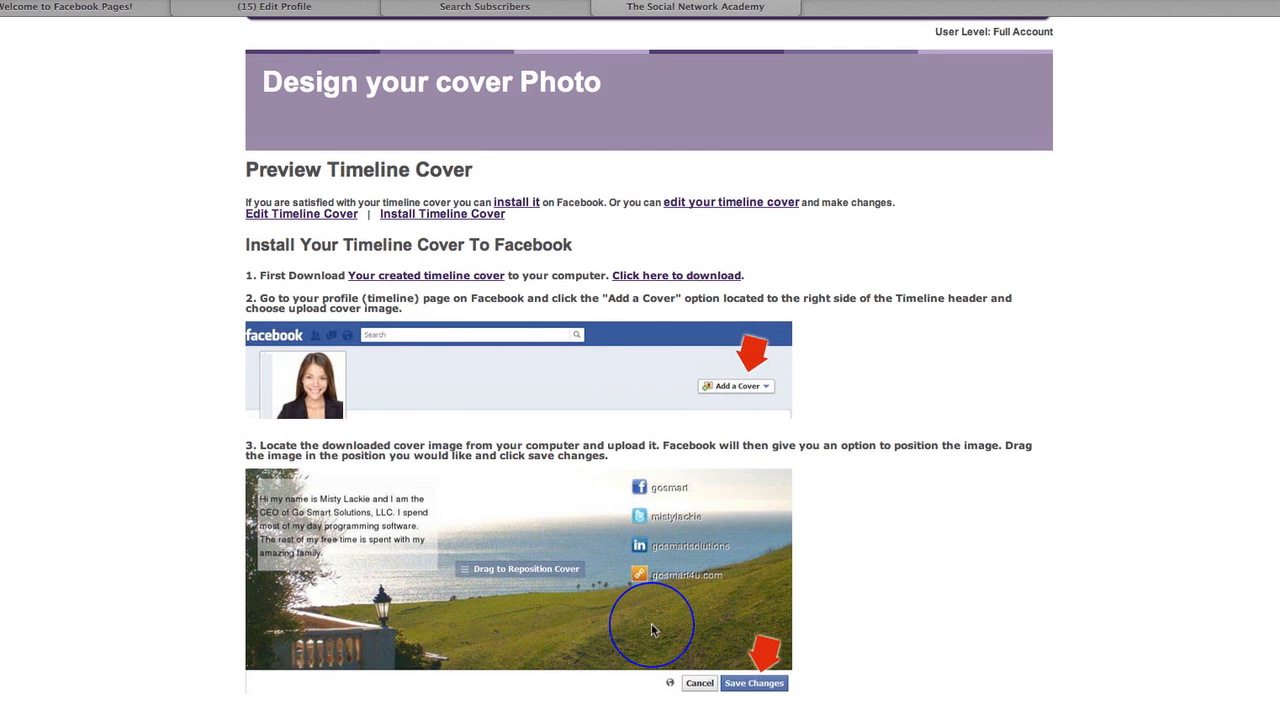
Step: Download the created timeline cover and bring the opened 40.png window in the image viewer fully into view
left_click(688, 280)
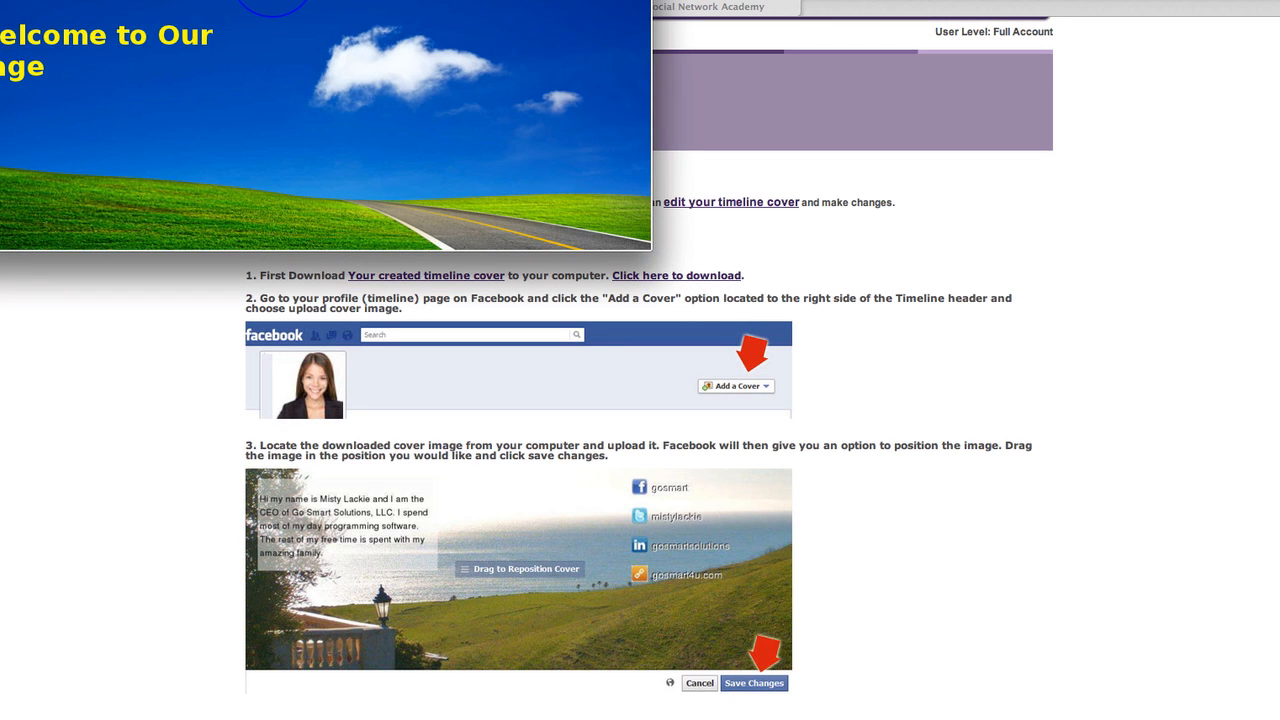
left_click_drag(265, 0, 540, 176)
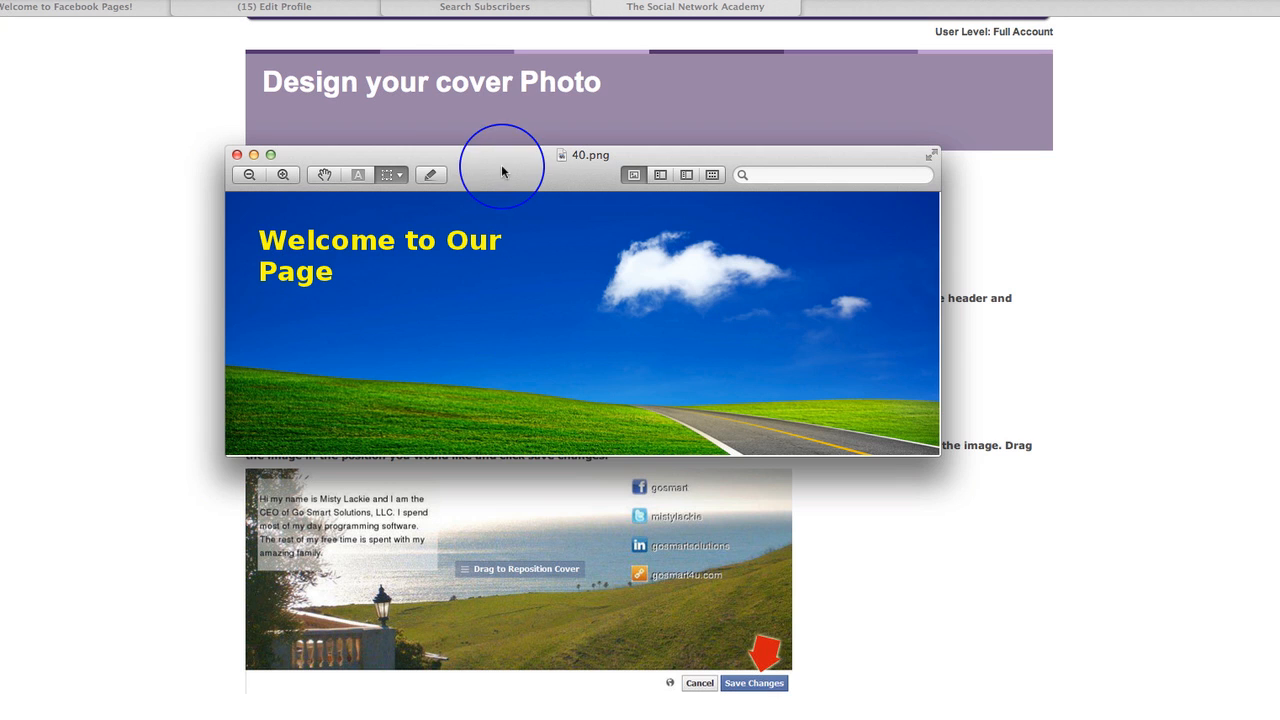
left_click_drag(500, 171, 601, 196)
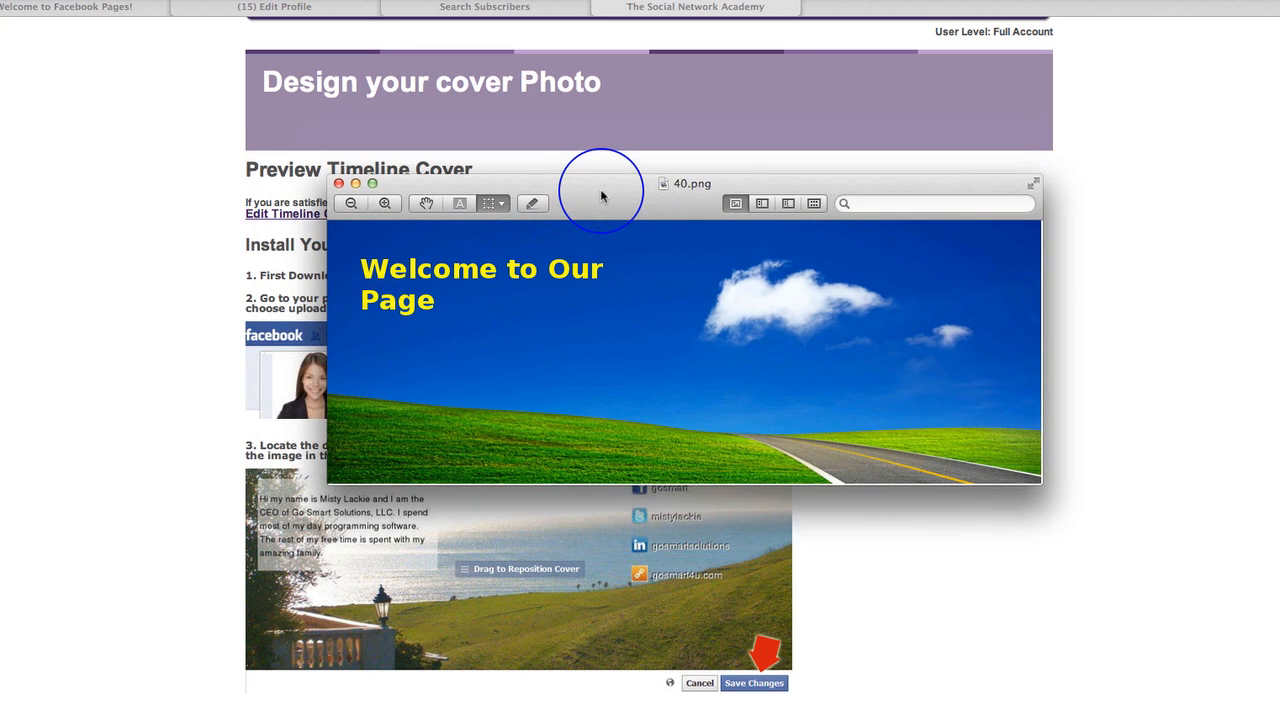